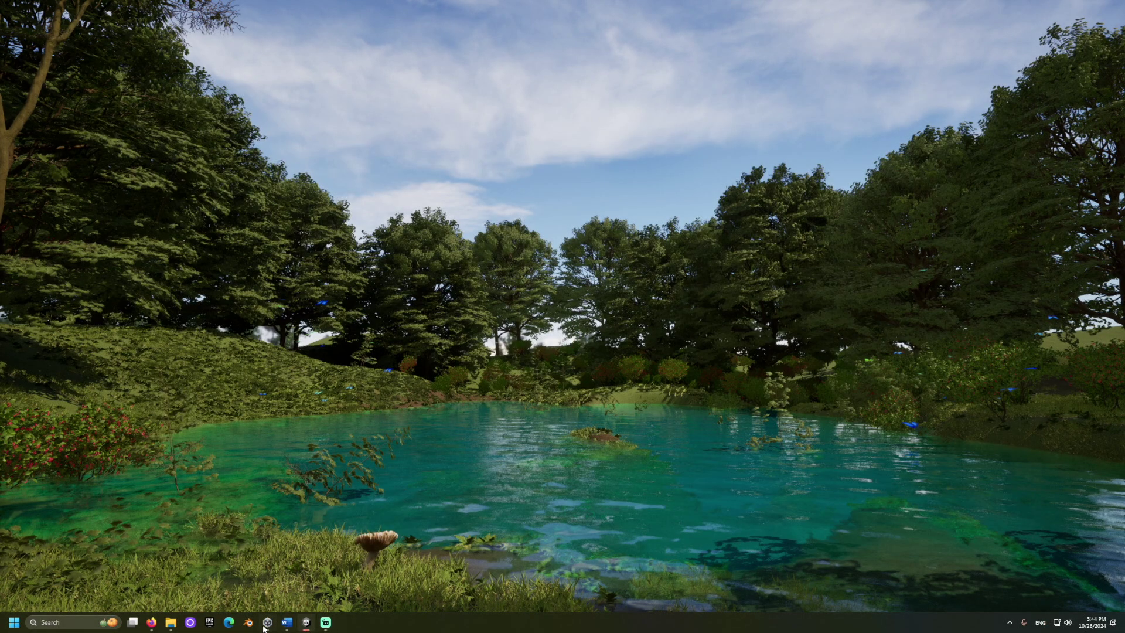
- In Unity Hub, create a new Universal 2D project named GridLayoutDemo
left_click(267, 622)
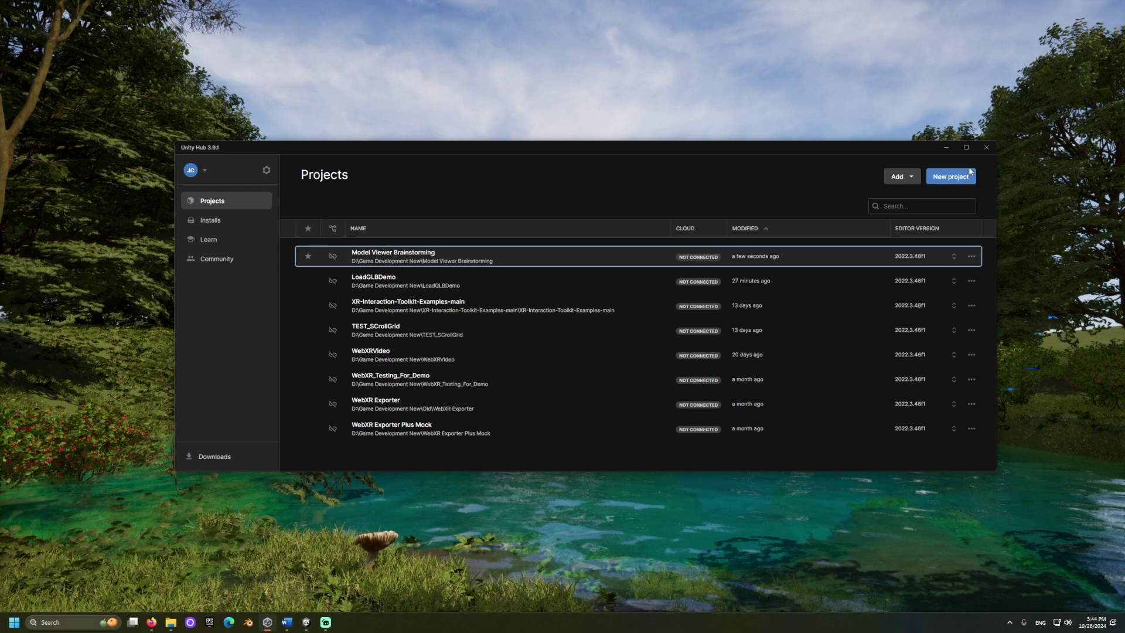
left_click(968, 174)
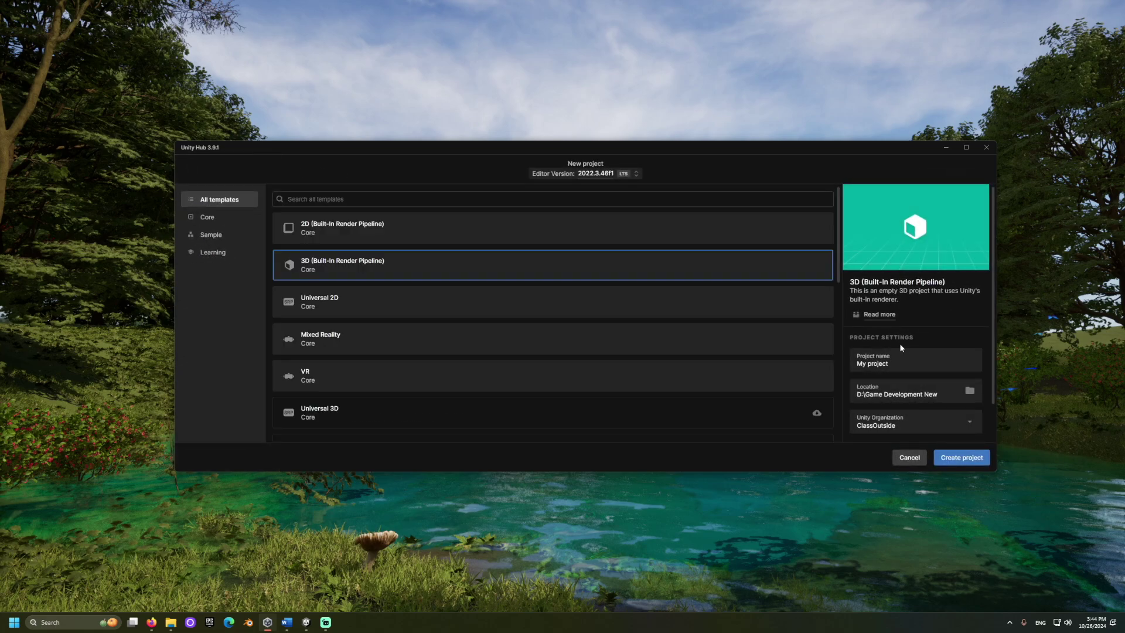
left_click(595, 311)
scroll(914, 387, "down", 2)
left_click(962, 457)
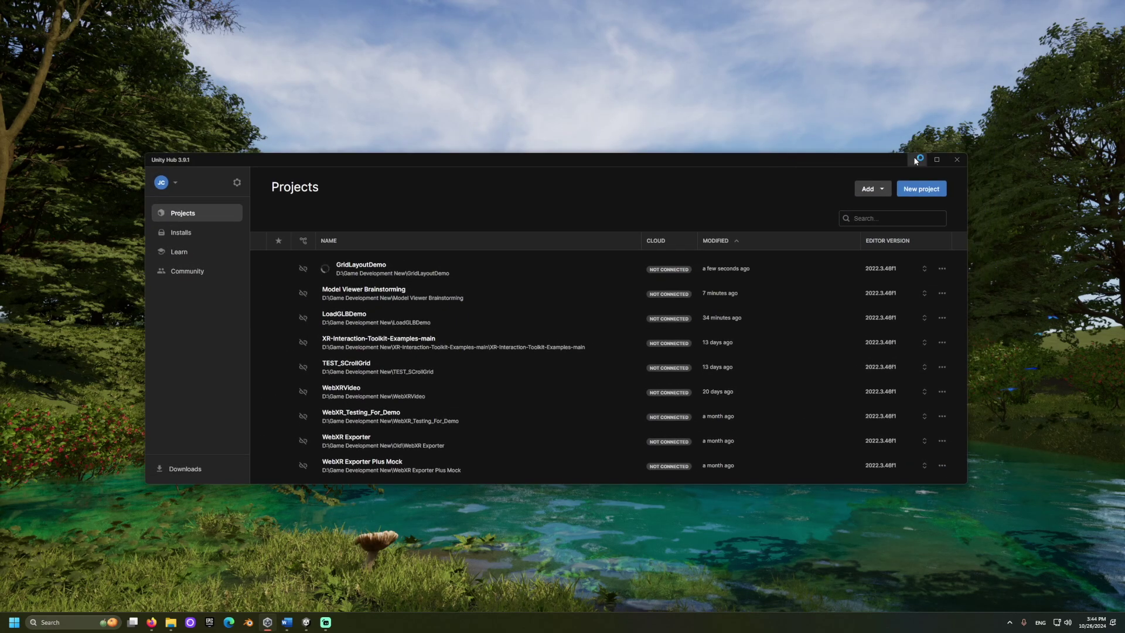
- Open the GridLayoutDemo project and add a UI Canvas with its EventSystem to SampleScene
left_click(916, 160)
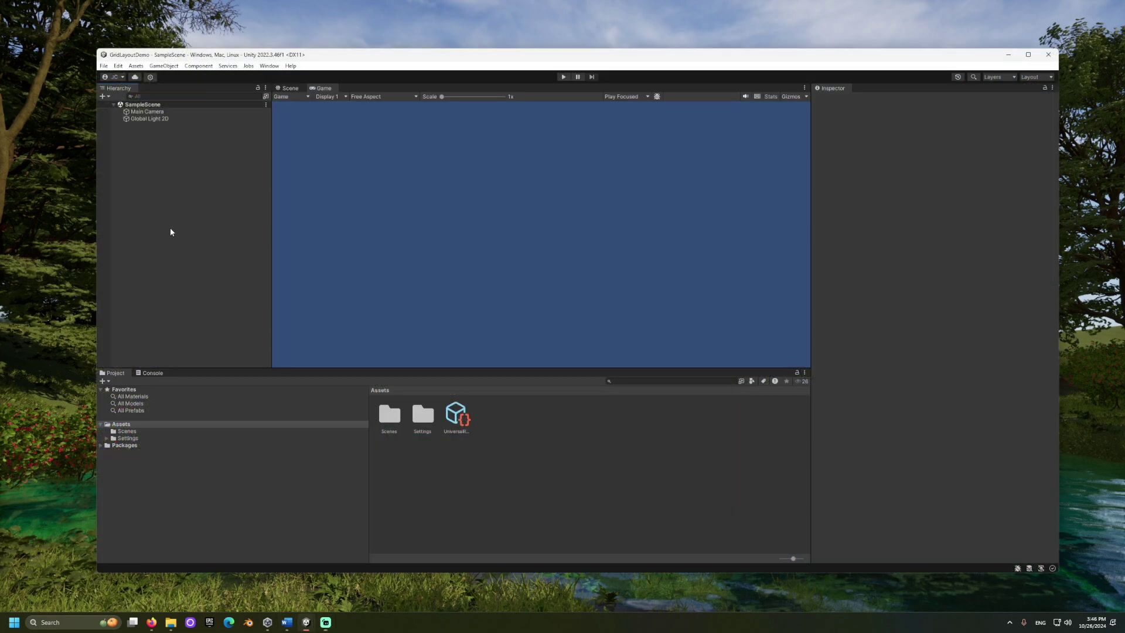
right_click(170, 227)
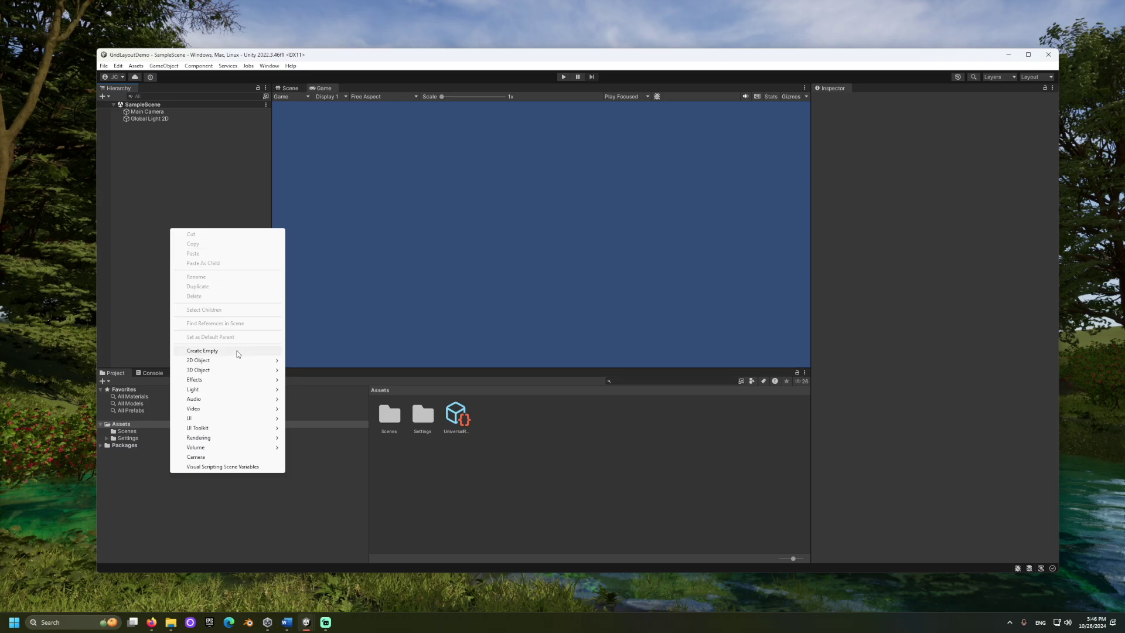
mouse_move(254, 418)
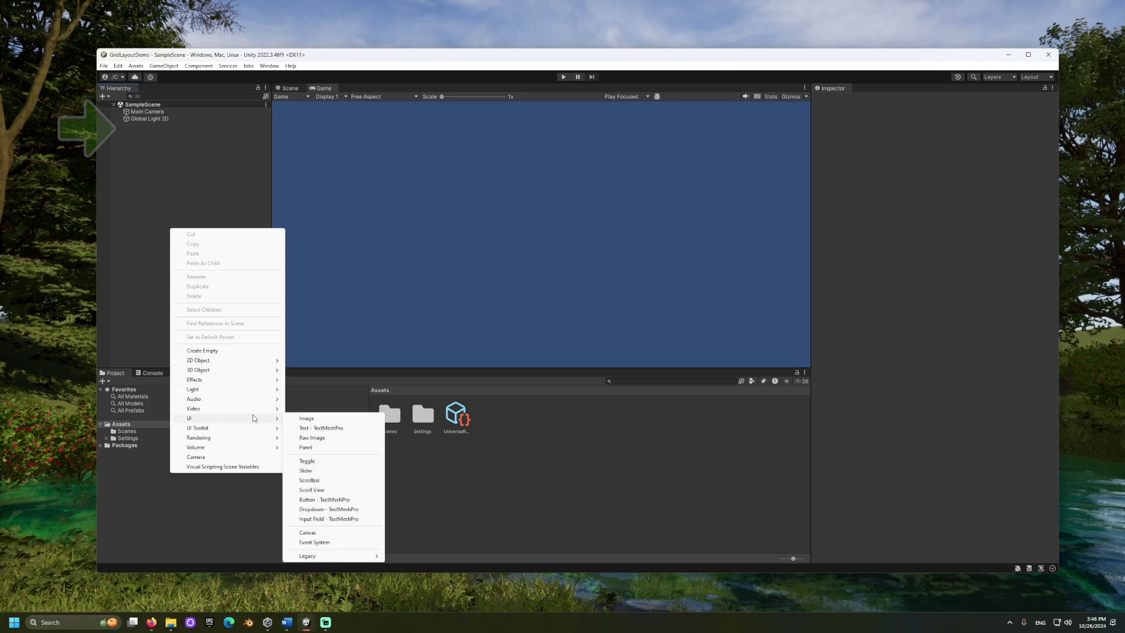
left_click(332, 533)
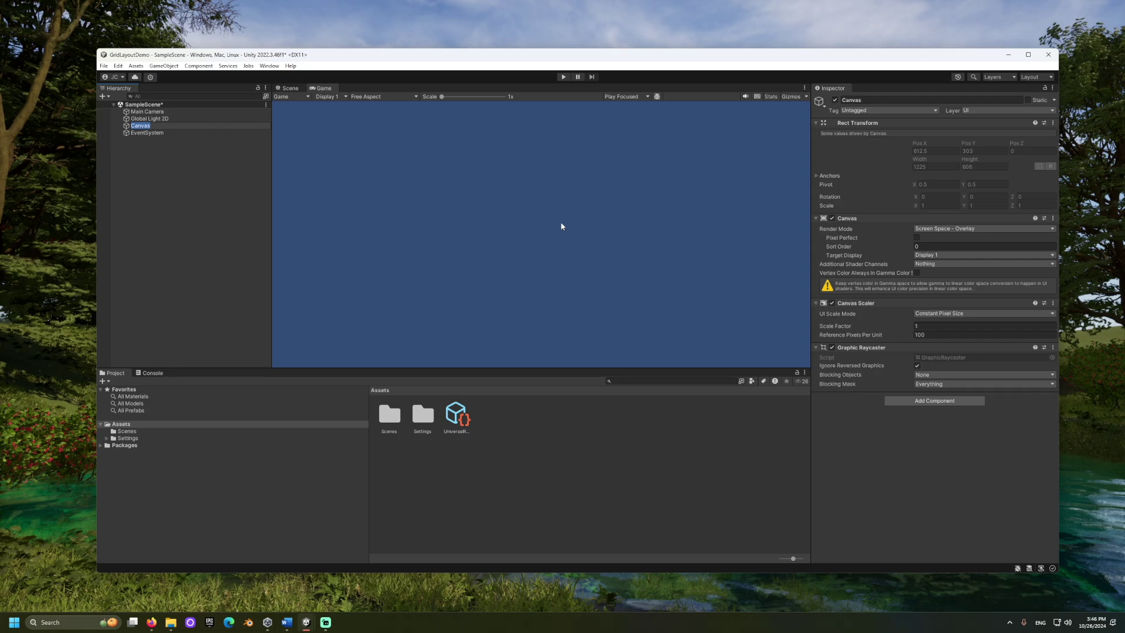
- Set the Canvas Render Mode to Screen Space - Camera and assign Main Camera as Render Camera
left_click(998, 229)
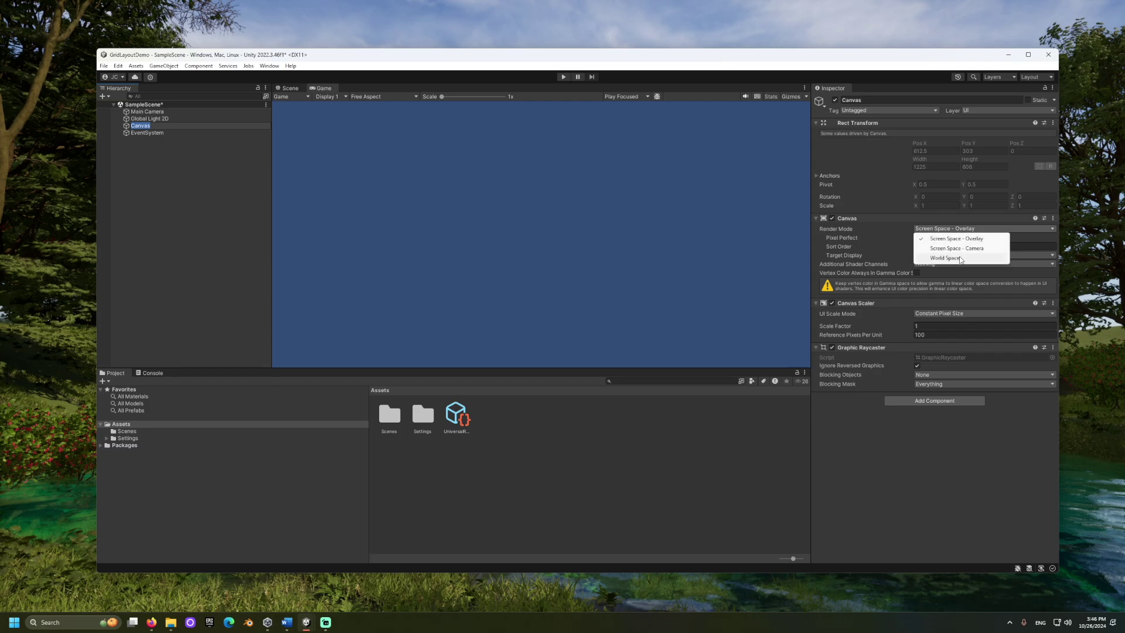
left_click(962, 250)
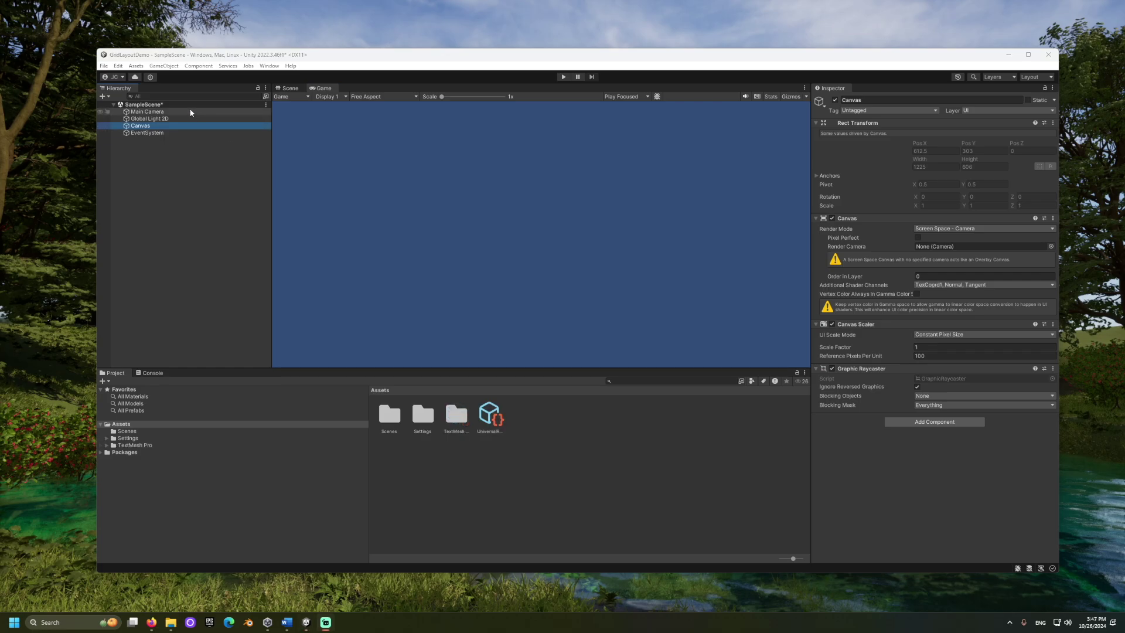
left_click_drag(192, 112, 983, 253)
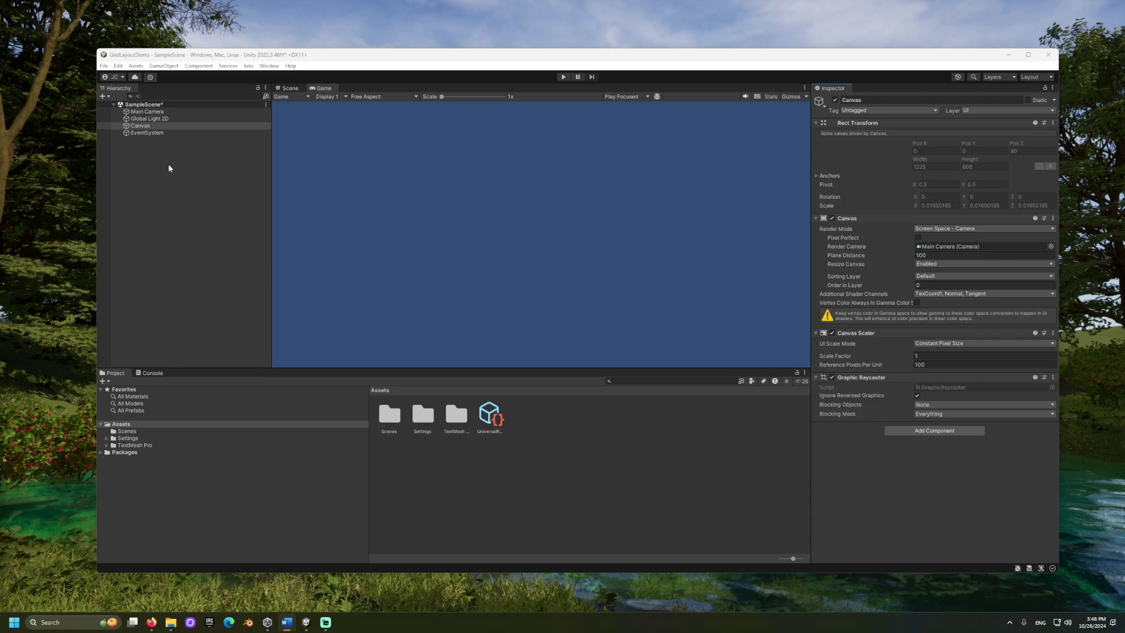
- Create an empty child object under the Canvas named ScrollView
right_click(156, 127)
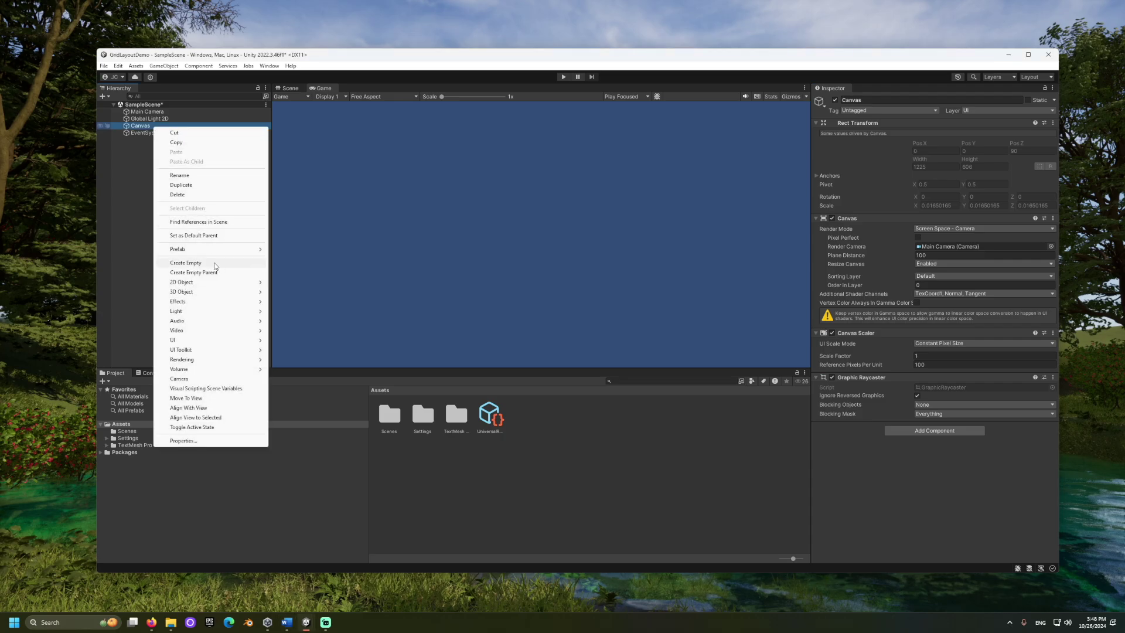
left_click(213, 263)
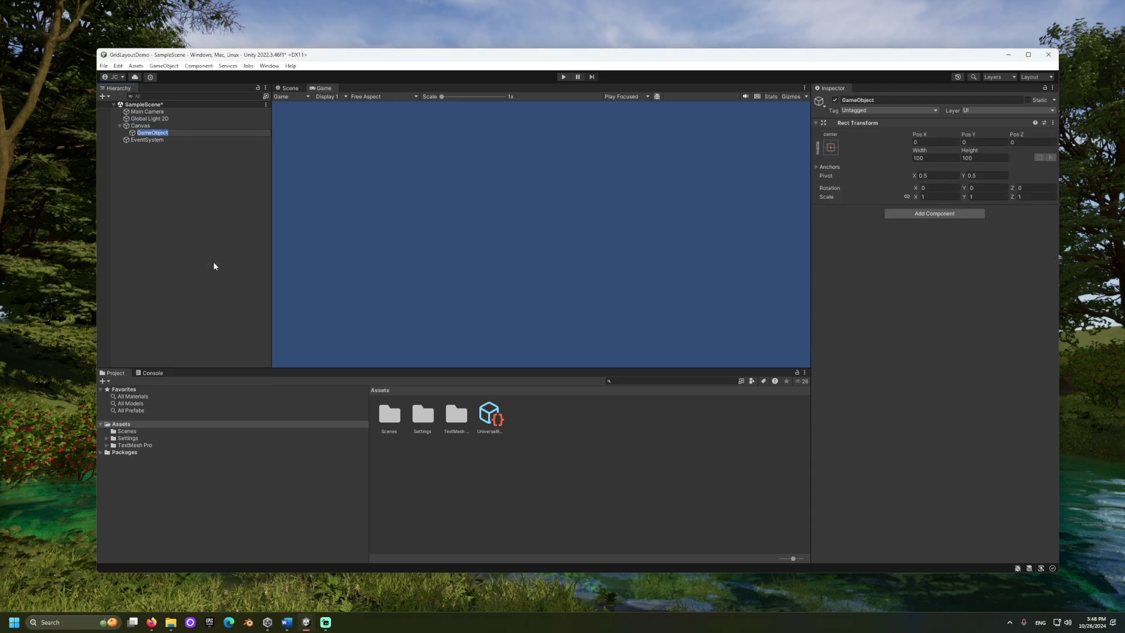
type("ScrollView")
key("Return")
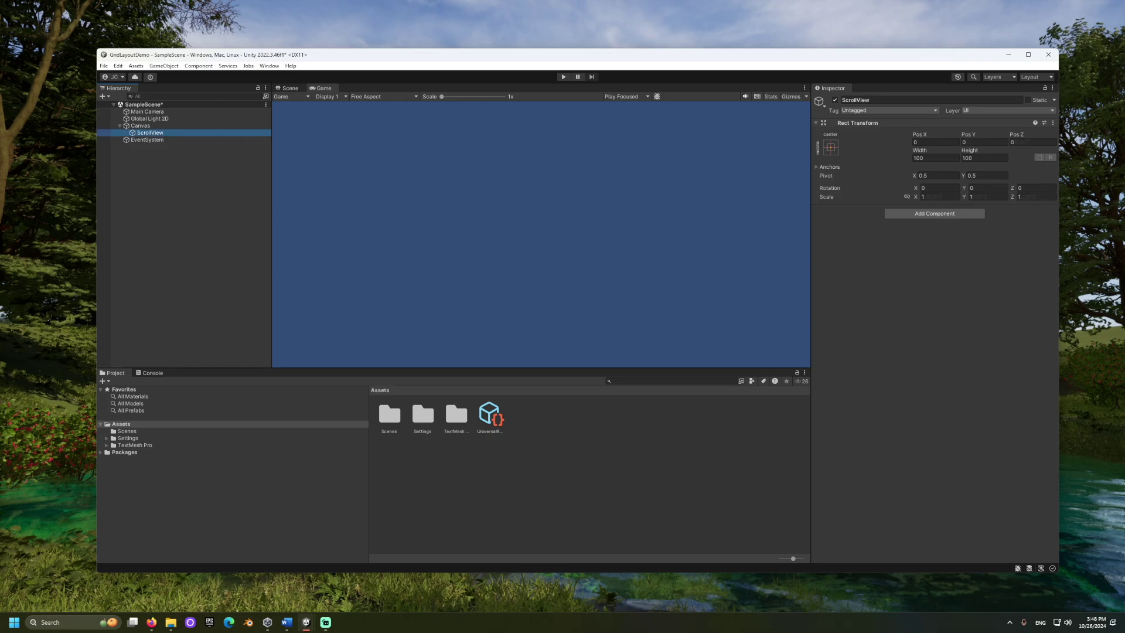
- Add a Scroll Rect component to ScrollView
key("alt+Tab")
left_click(950, 215)
type("scroll")
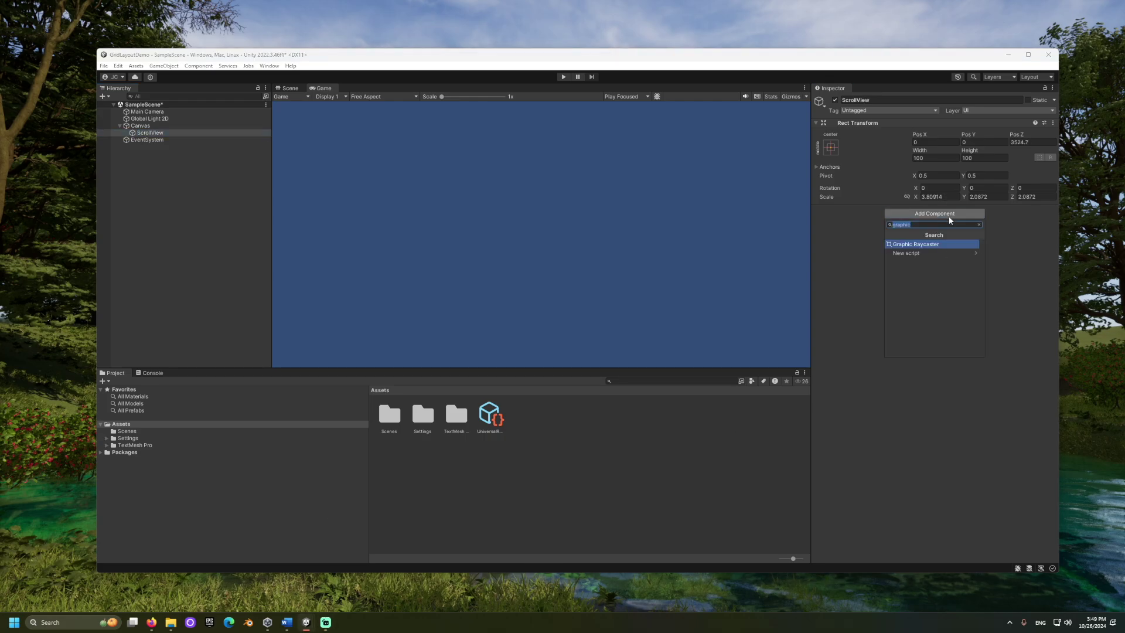
key("Return")
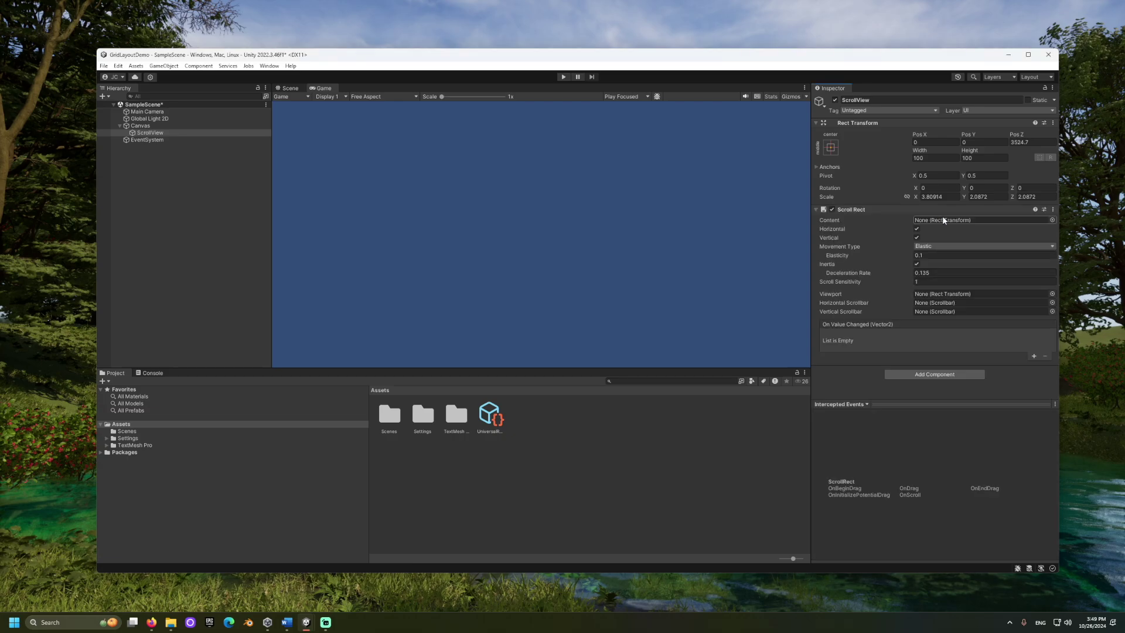
- Widen ScrollView slightly along X in the Scene view and add a Graphic Raycaster to it
left_click(290, 89)
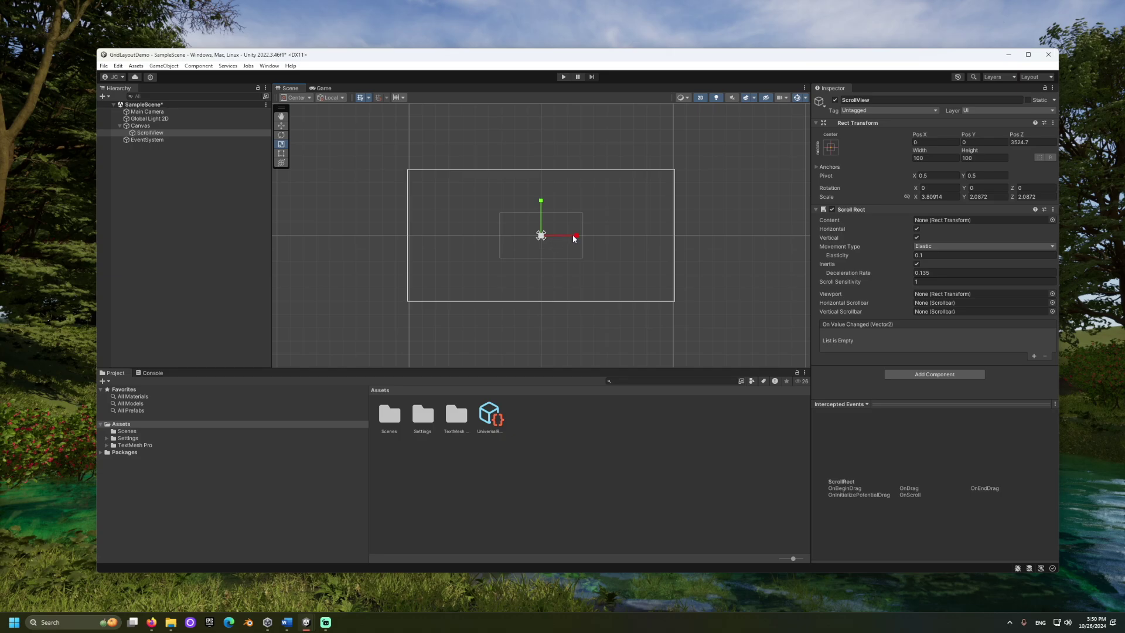
mouse_move(573, 235)
left_mouse_down()
mouse_move(558, 236)
mouse_move(586, 236)
mouse_move(576, 236)
left_mouse_up()
left_click(976, 374)
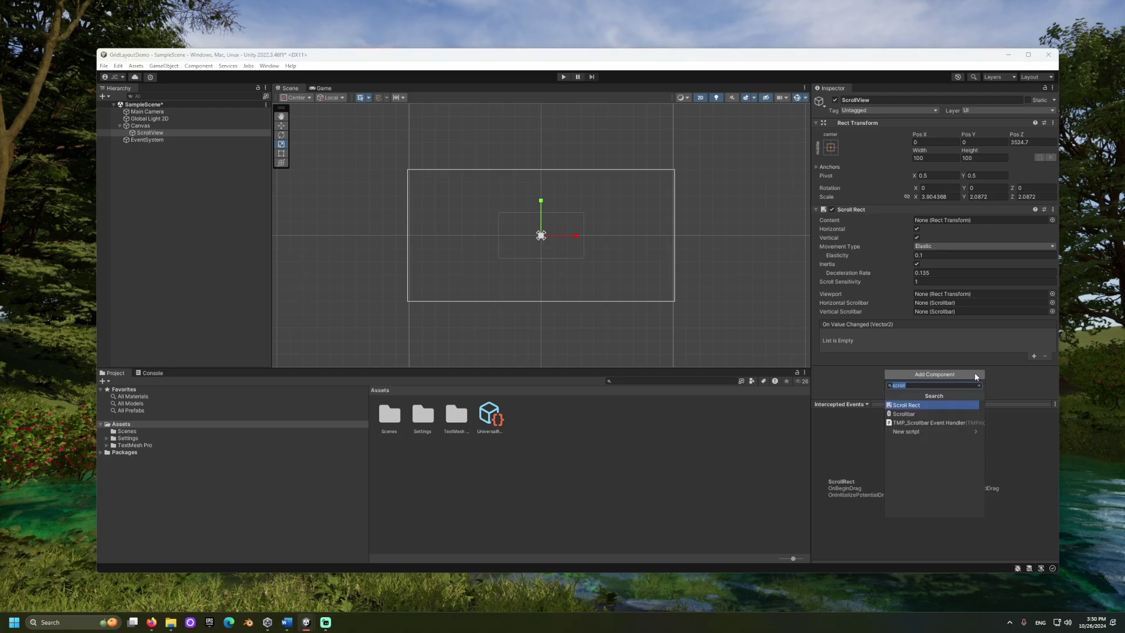
type("grap")
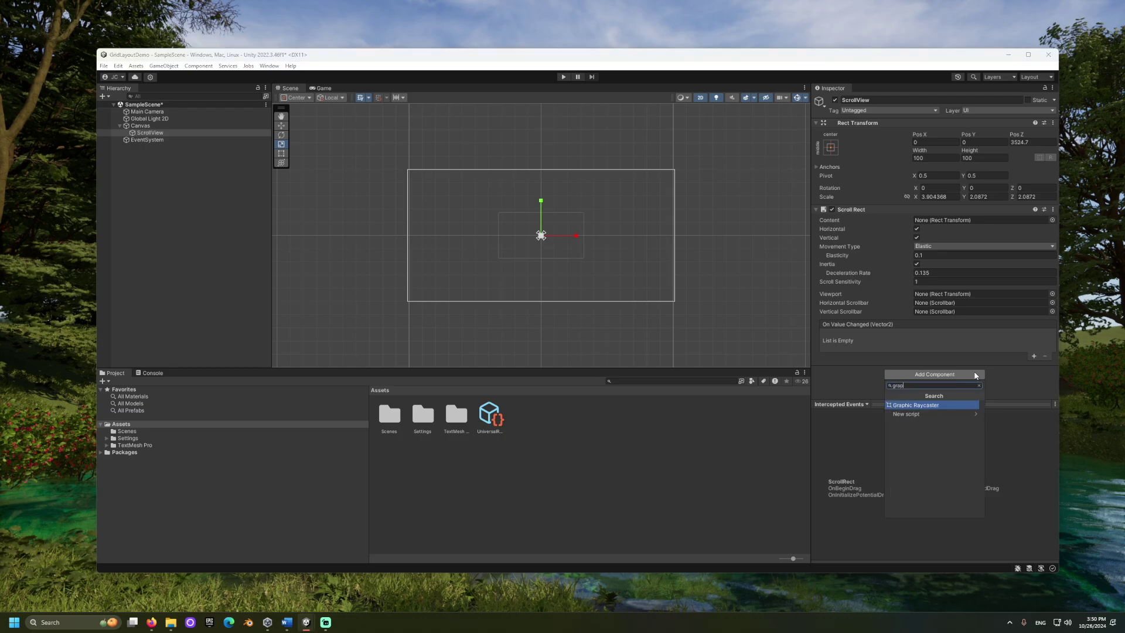
key("Return")
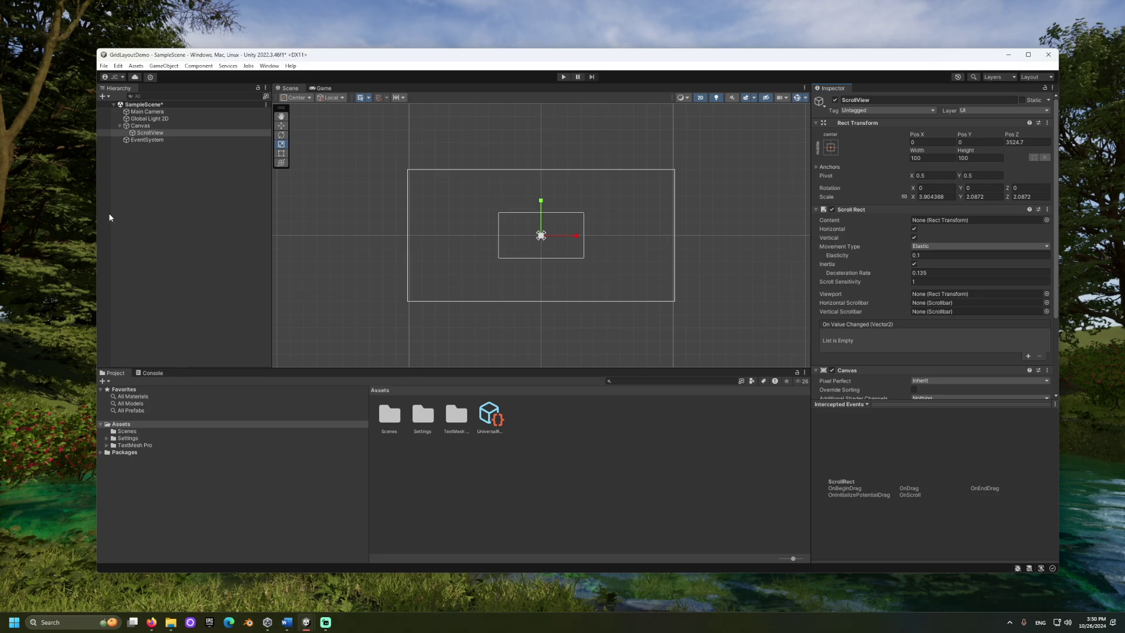
left_click(174, 238)
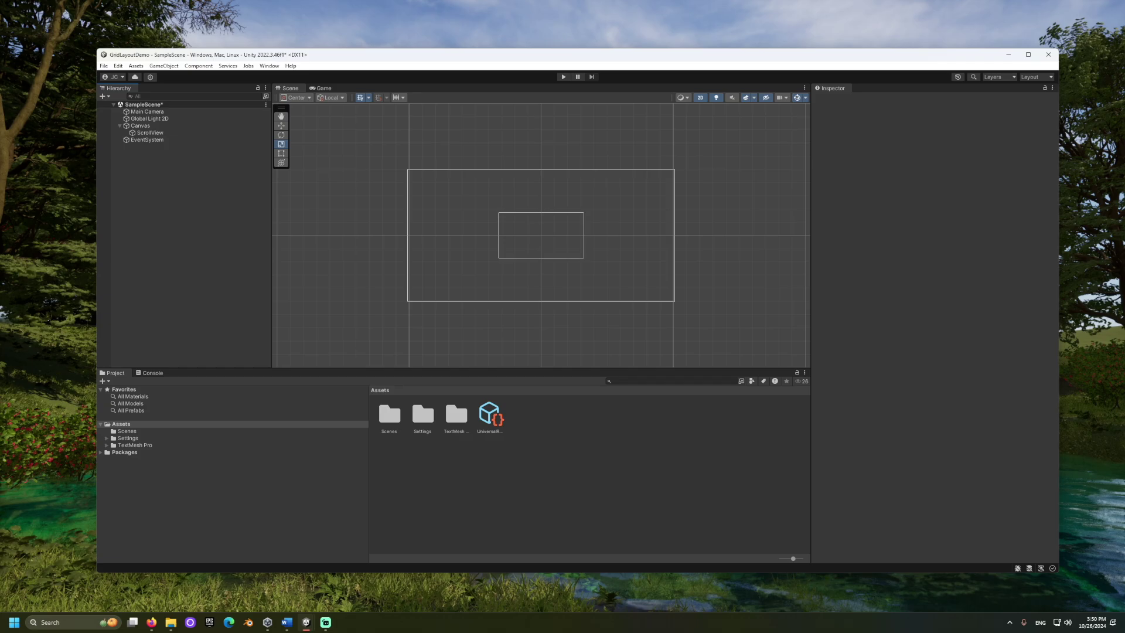
- Set the Scroll Rect Content field to ScrollView's own Rect Transform
left_click(150, 133)
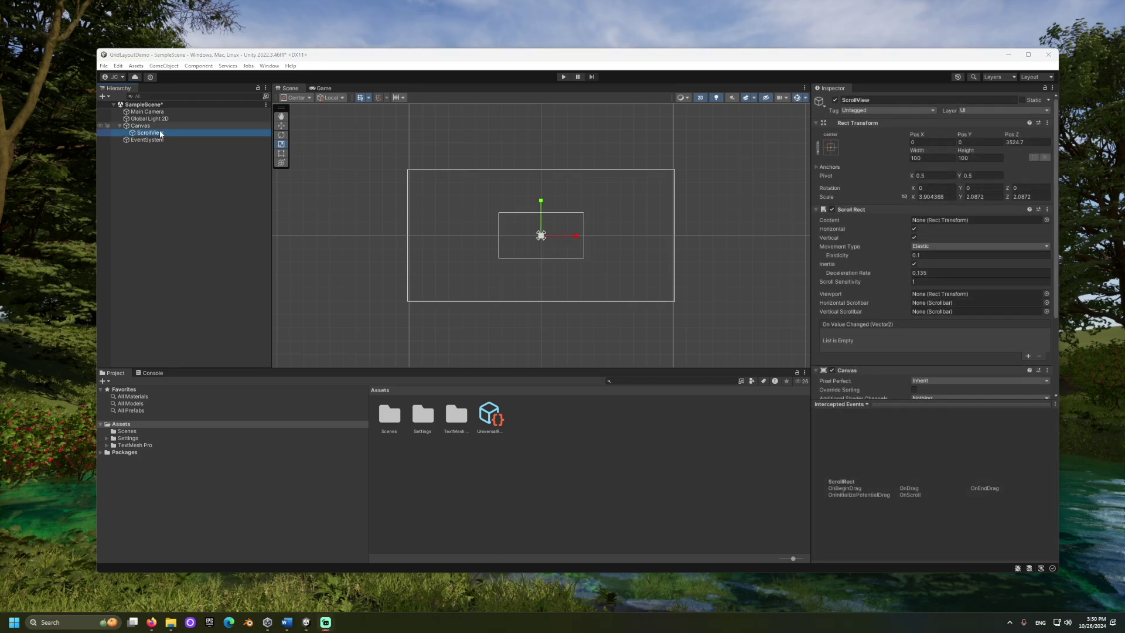
left_click_drag(150, 133, 959, 219)
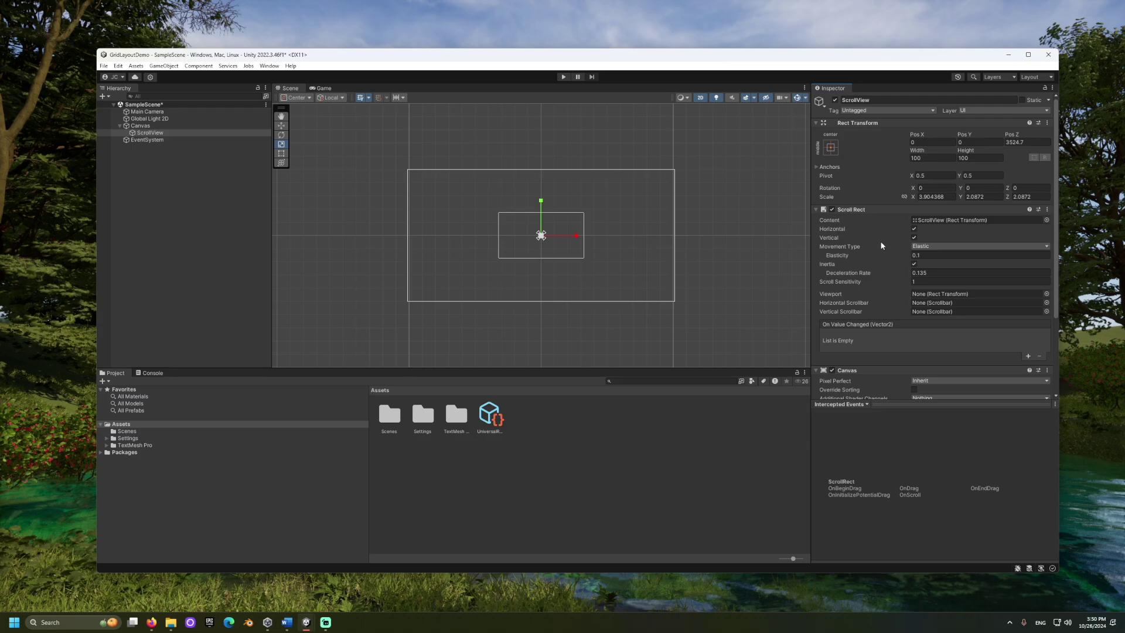
scroll(882, 245, "down", 4)
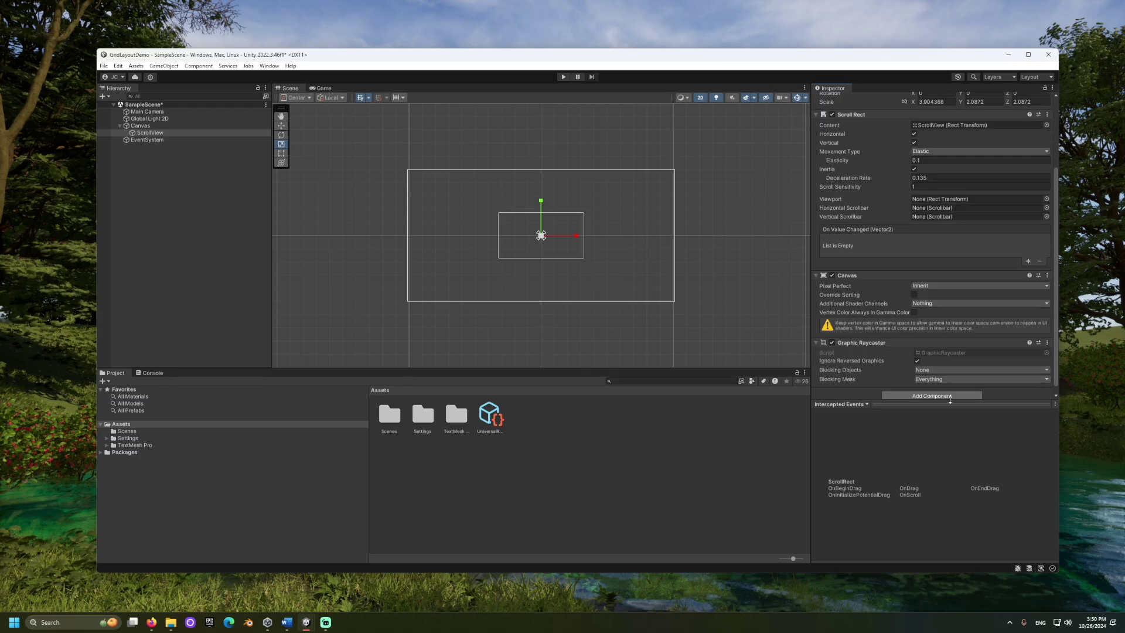
- Add an Image component to ScrollView
left_click(948, 398)
type("image")
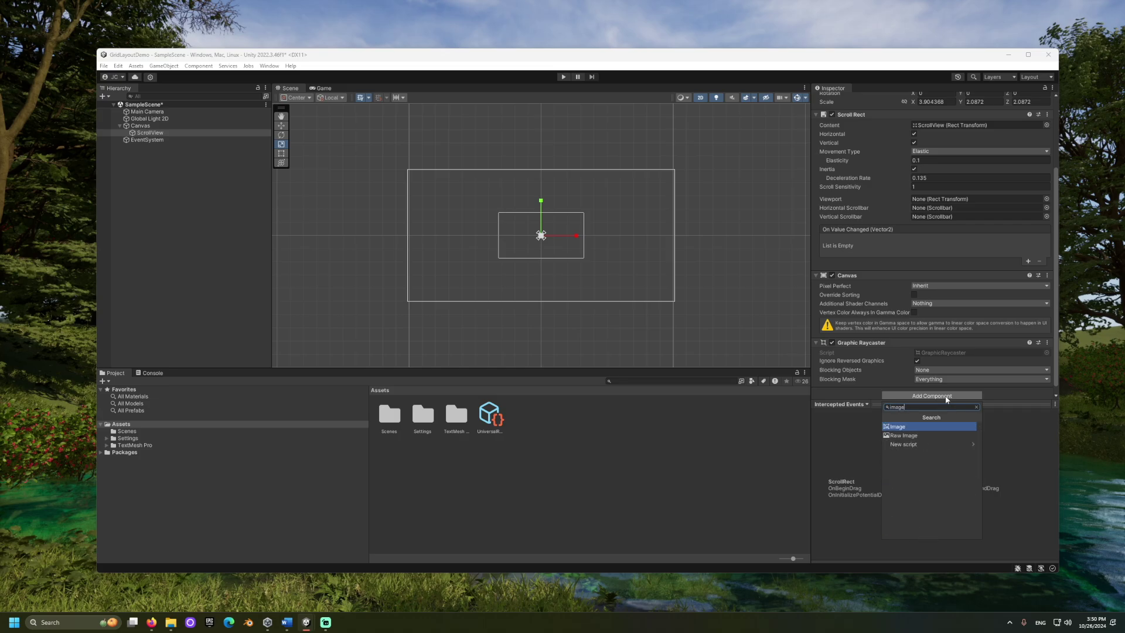
key("Return")
- Tint the ScrollView Image a dark teal (RGB 10, 117, 128)
scroll(944, 396, "down", 3)
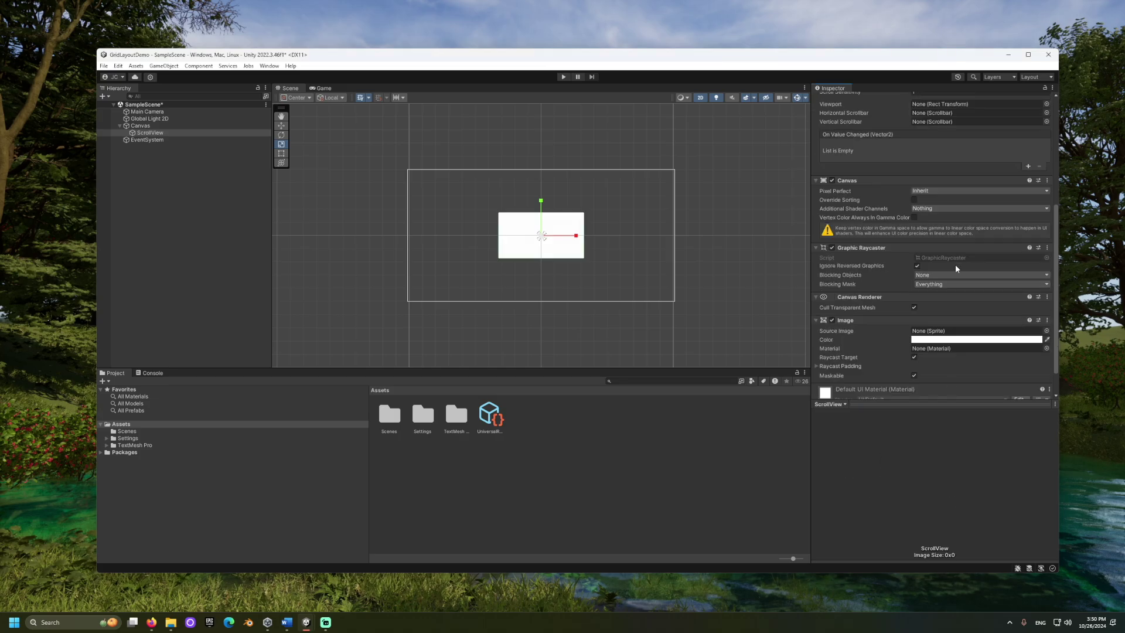
left_click(968, 340)
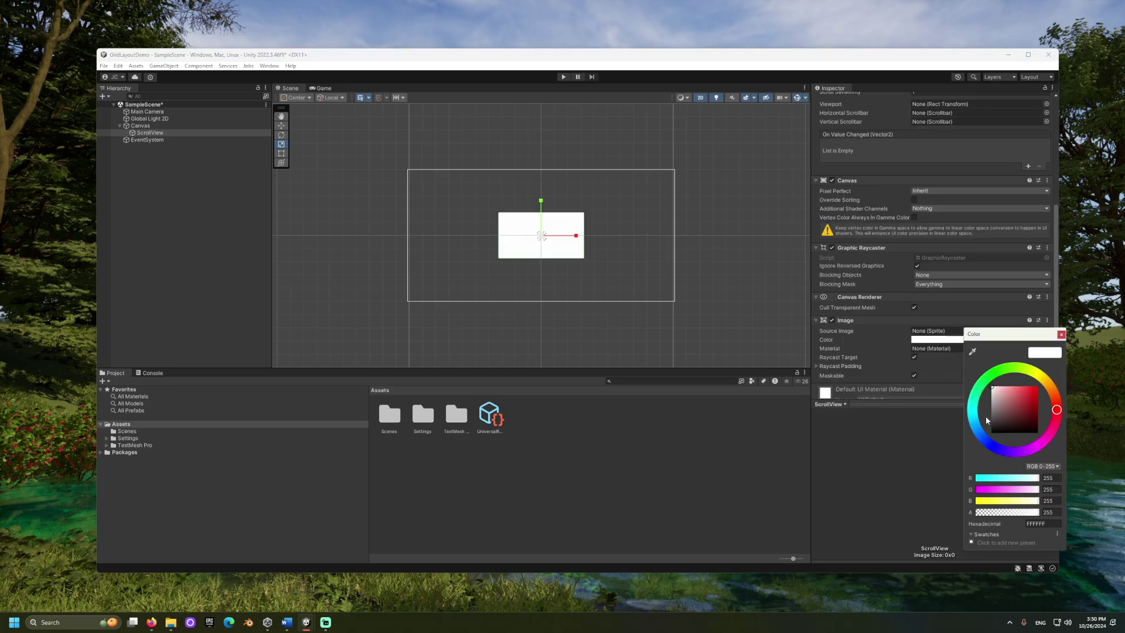
left_click(974, 414)
left_click(1008, 410)
left_click_drag(1009, 411, 1028, 416)
key("Return")
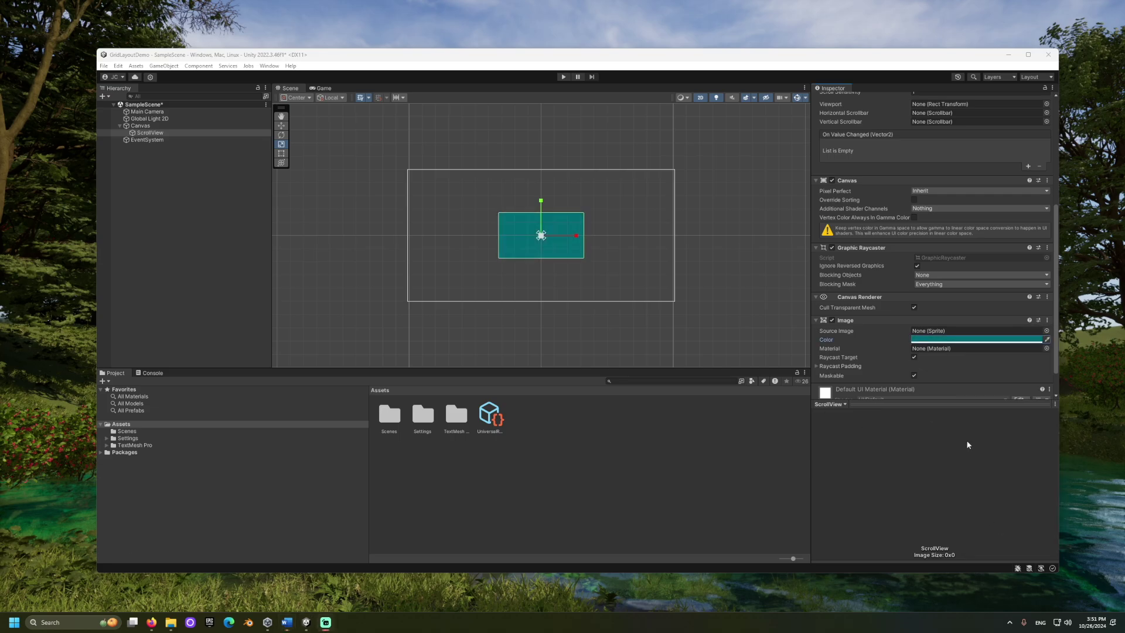
scroll(968, 422, "down", 1)
- Add a Mask component to ScrollView through the 'mas' component search
left_click(947, 389)
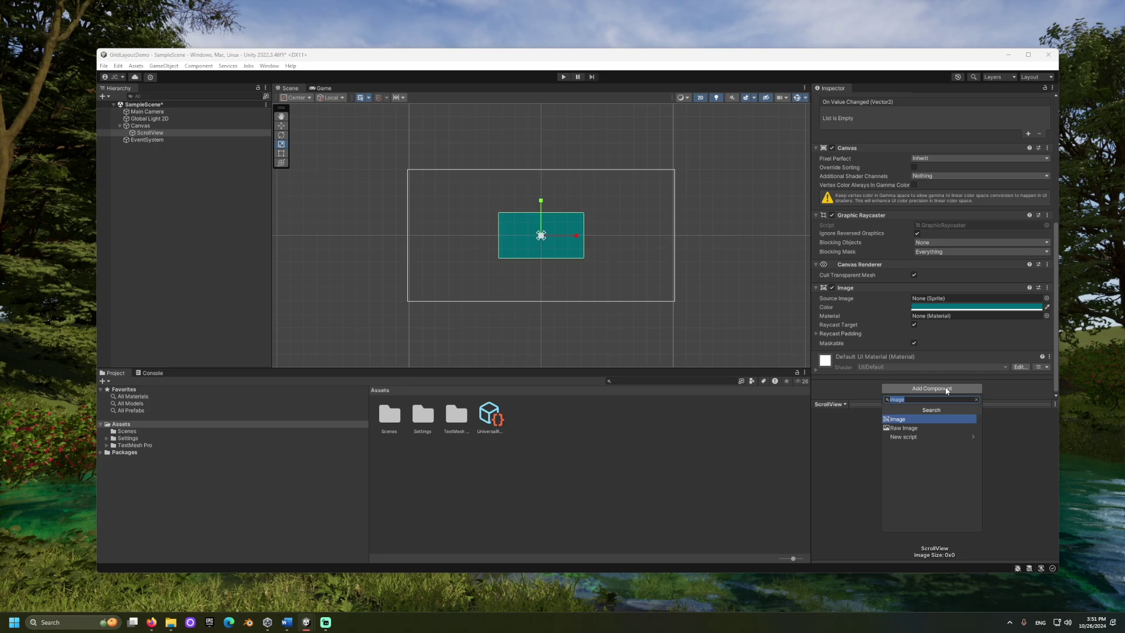
type("mask")
key("Return")
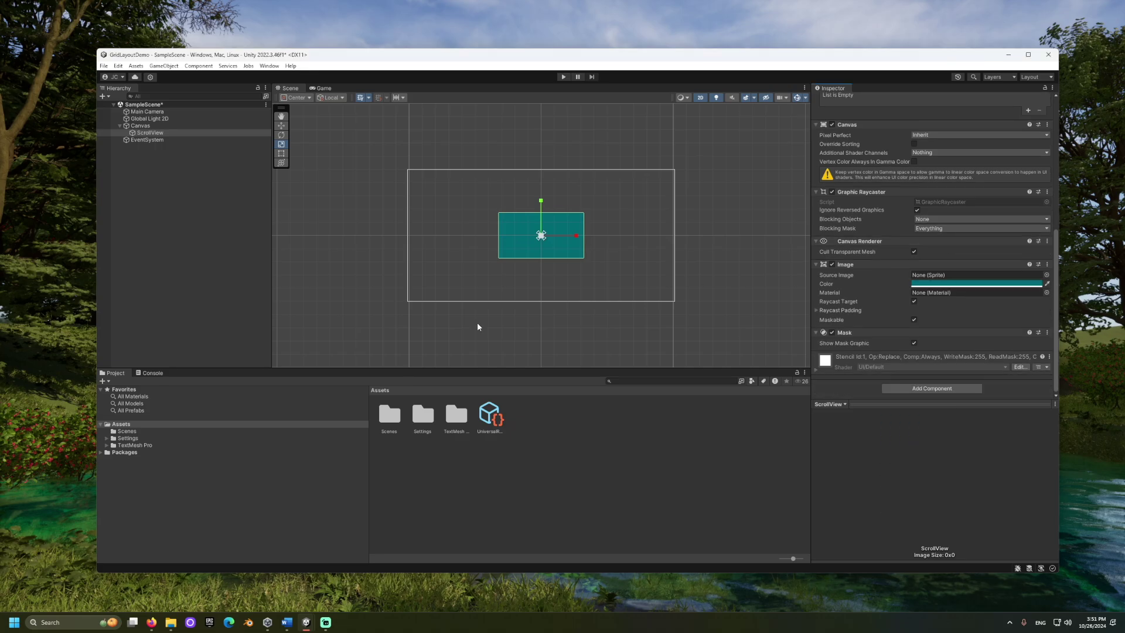
left_click(101, 304)
left_click(188, 132)
right_click(187, 133)
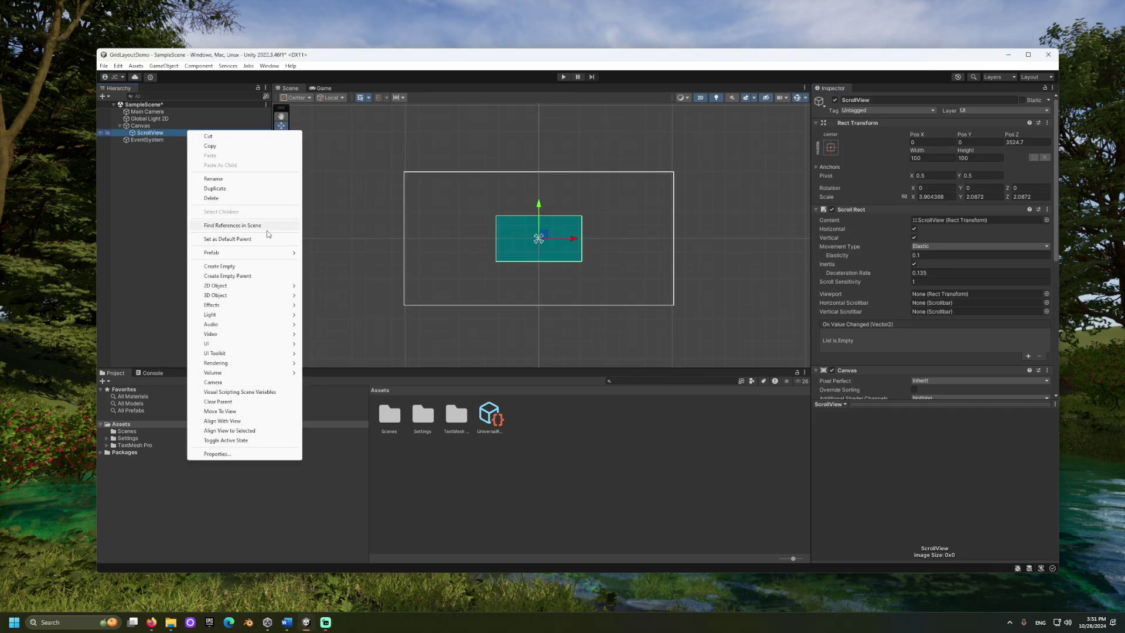
left_click(278, 268)
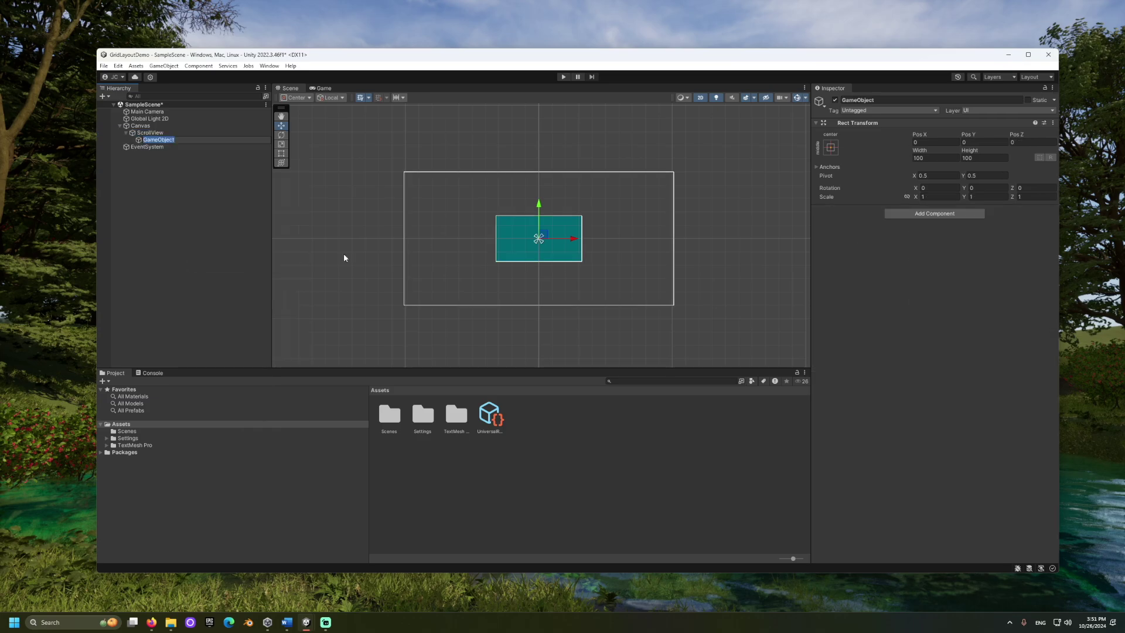
left_click(928, 214)
type("Imag")
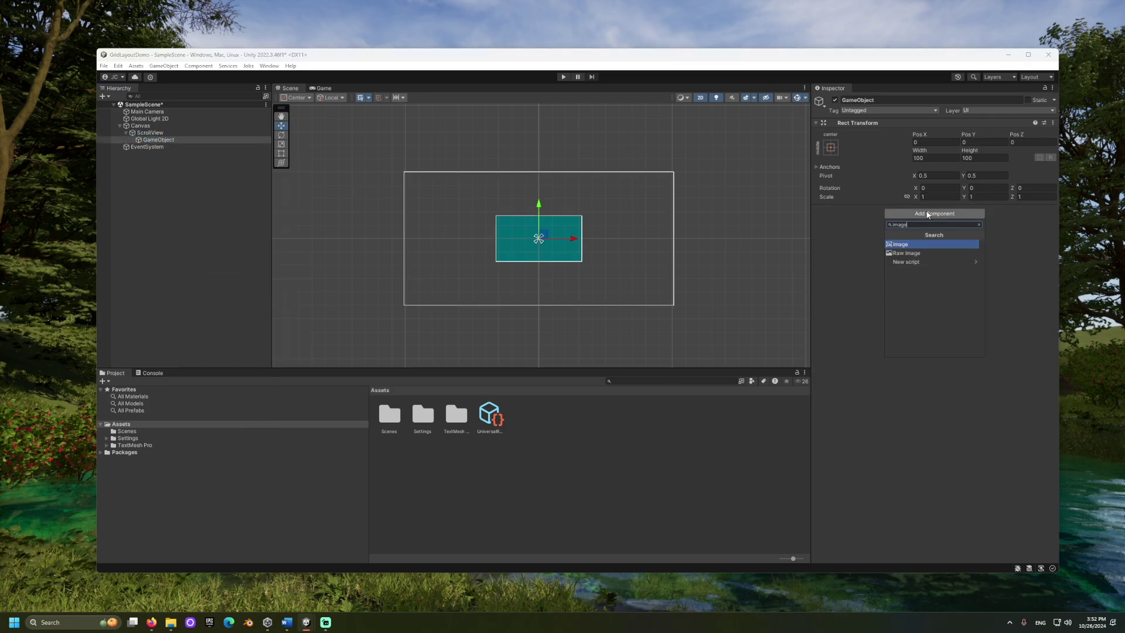
key("Return")
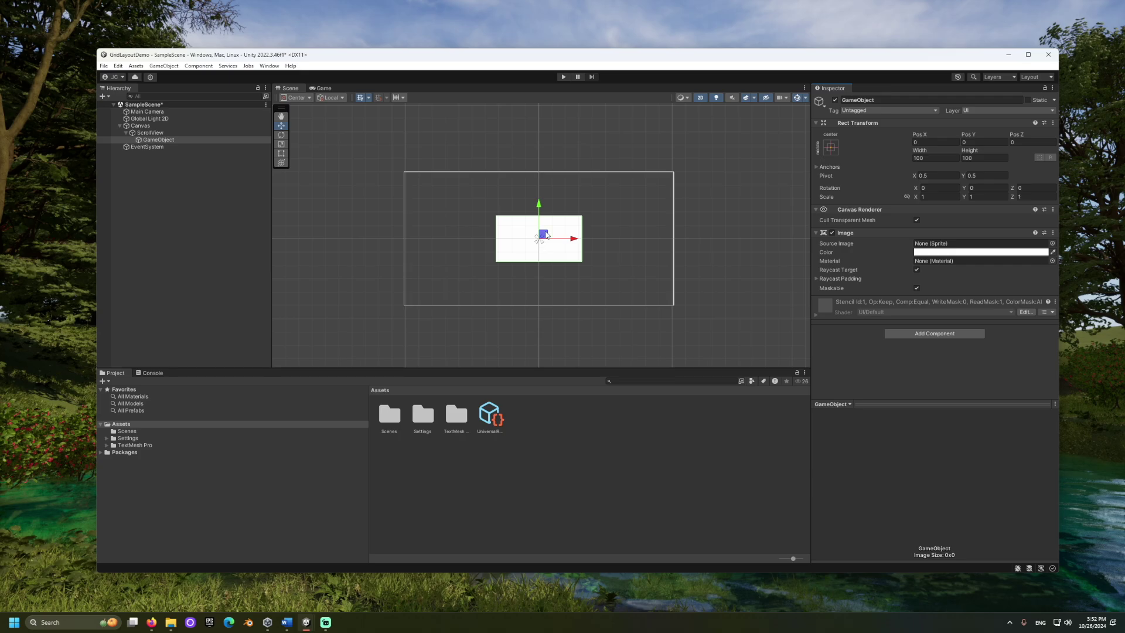
mouse_move(543, 234)
left_mouse_down()
mouse_move(566, 252)
mouse_move(504, 257)
mouse_move(543, 198)
mouse_move(565, 256)
mouse_move(534, 202)
mouse_move(561, 244)
mouse_move(543, 237)
left_mouse_up()
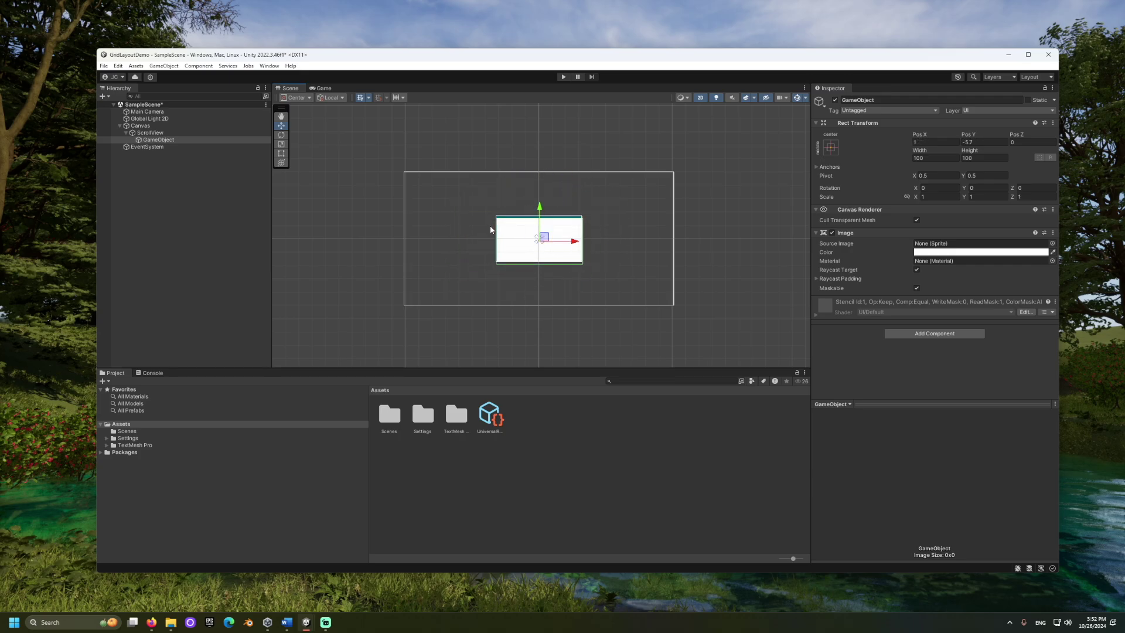
right_click(198, 140)
left_click(258, 205)
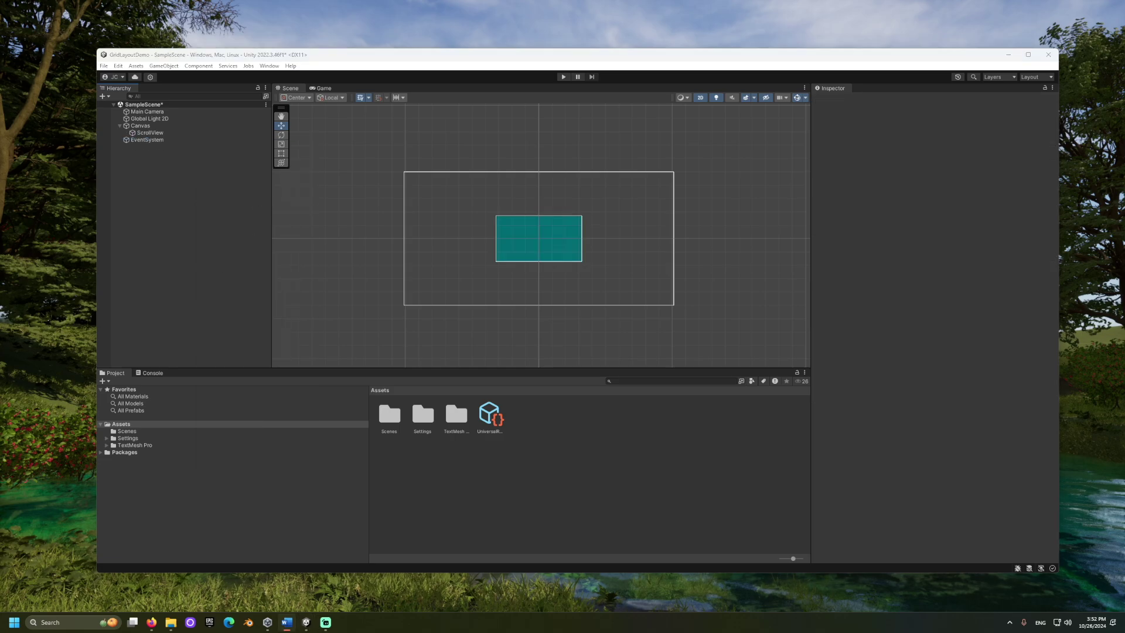
left_click(187, 134)
- Create an empty child under ScrollView named GridView
right_click(161, 134)
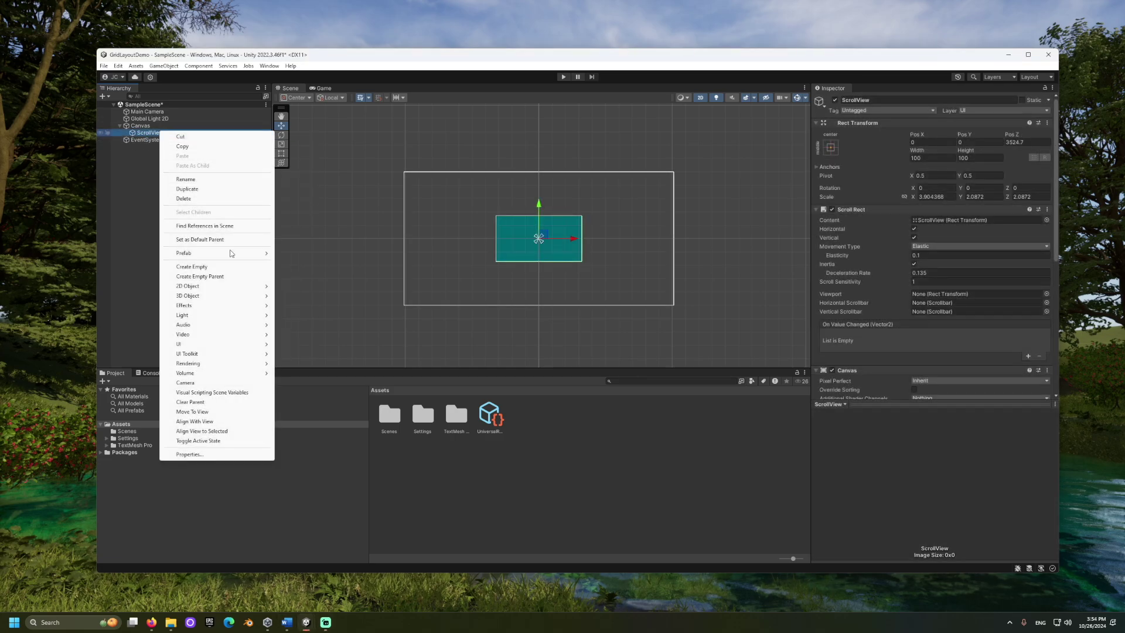
left_click(212, 267)
type("GridView")
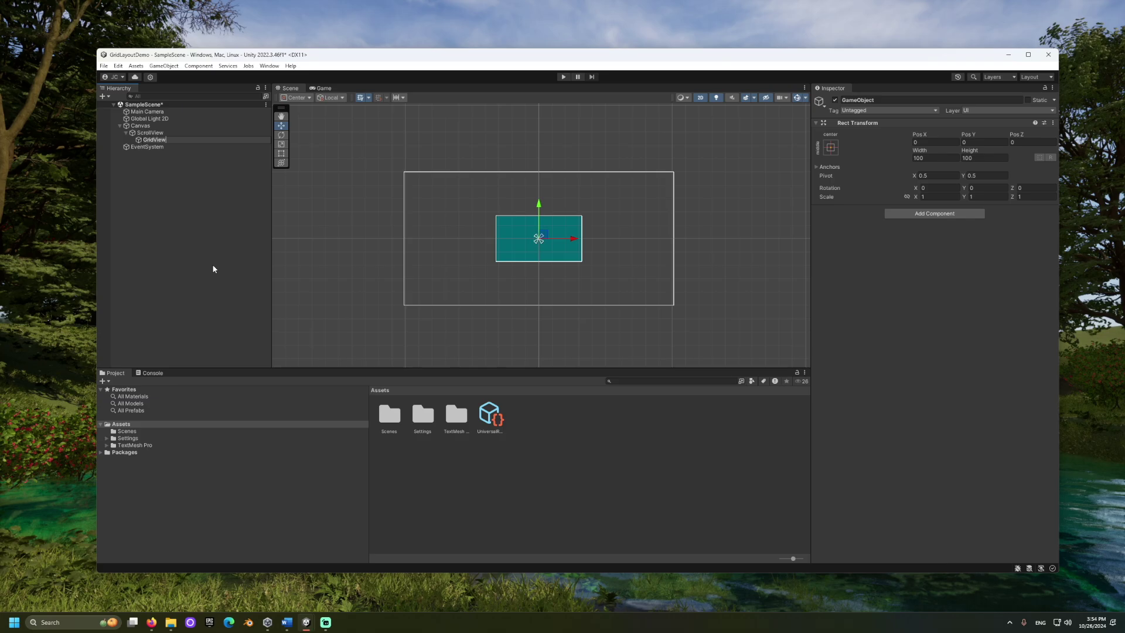
key("Return")
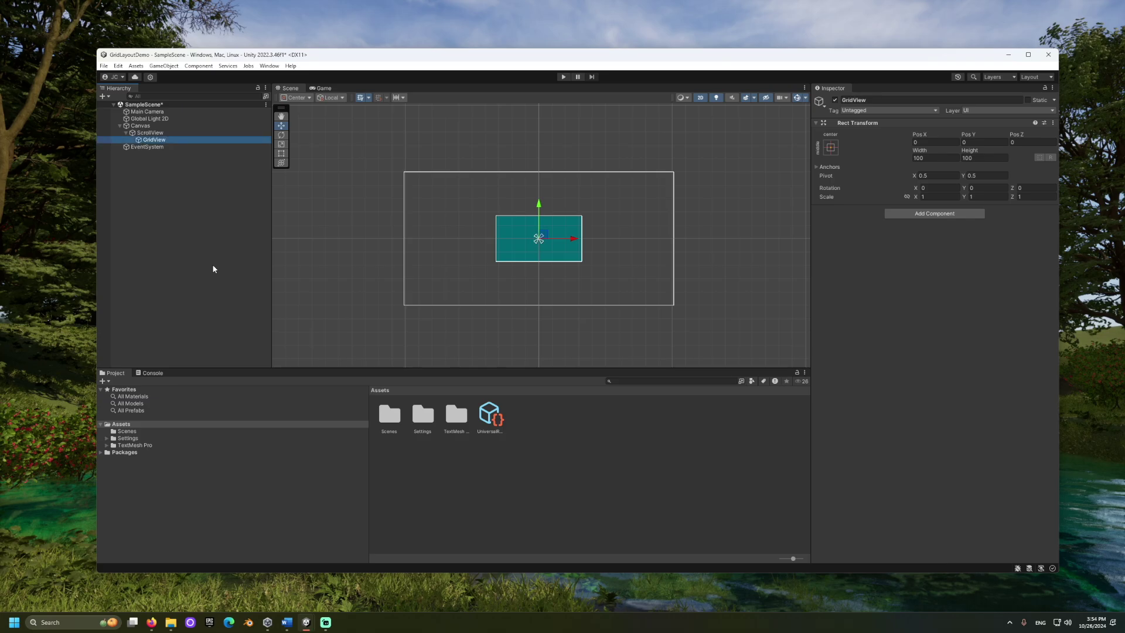
- Add a Content Size Fitter to GridView with Vertical Fit set to Min Size
left_click(969, 212)
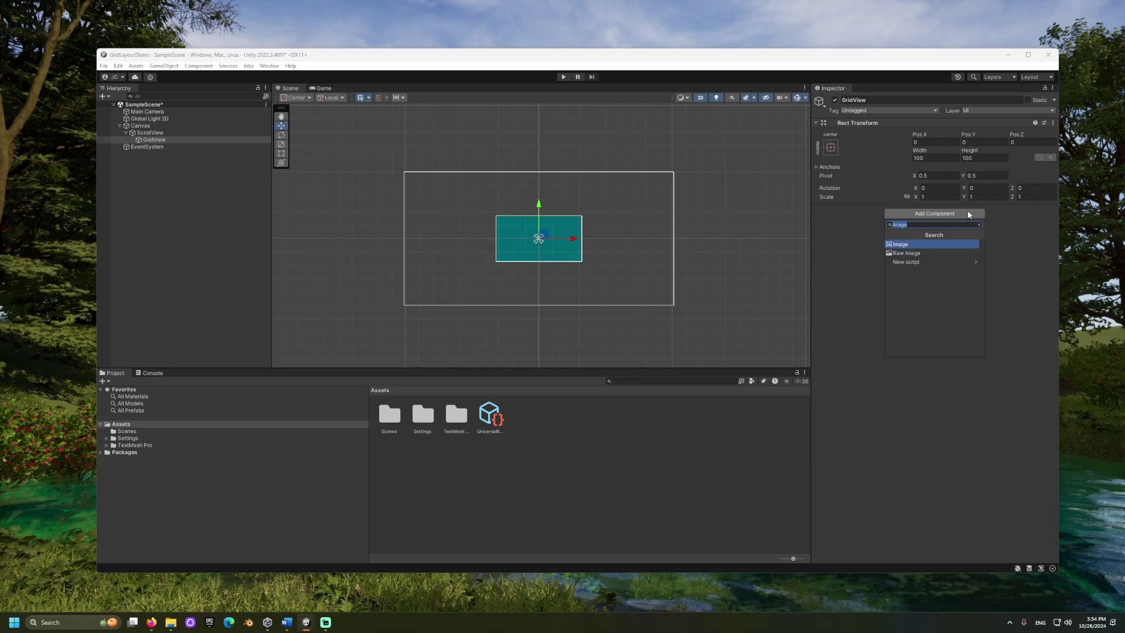
type("content")
key("Return")
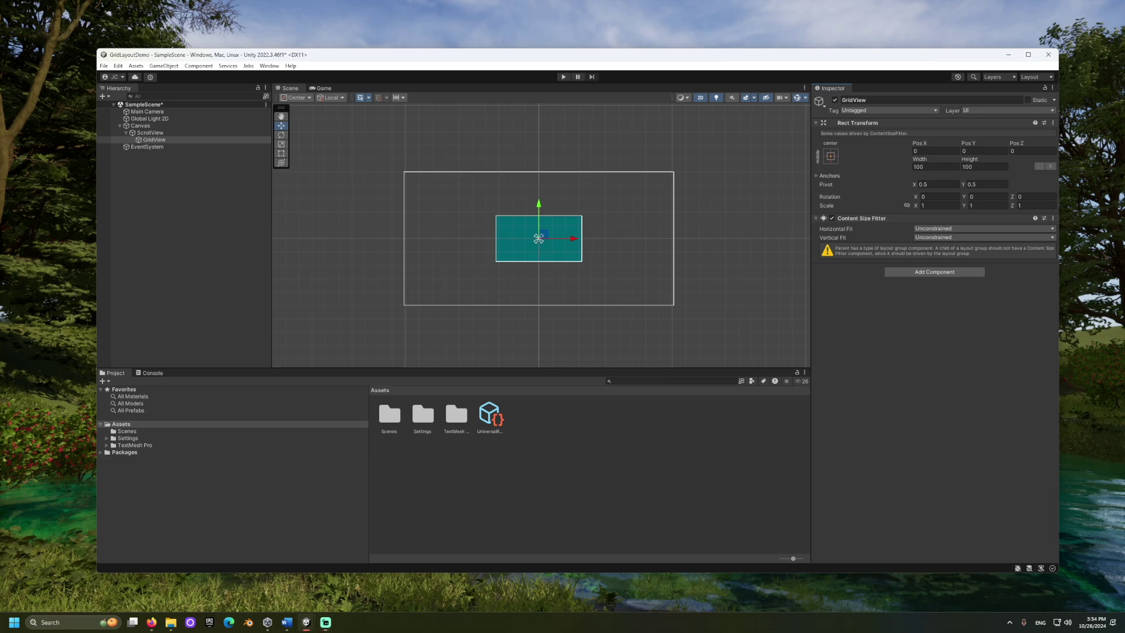
left_click(1002, 237)
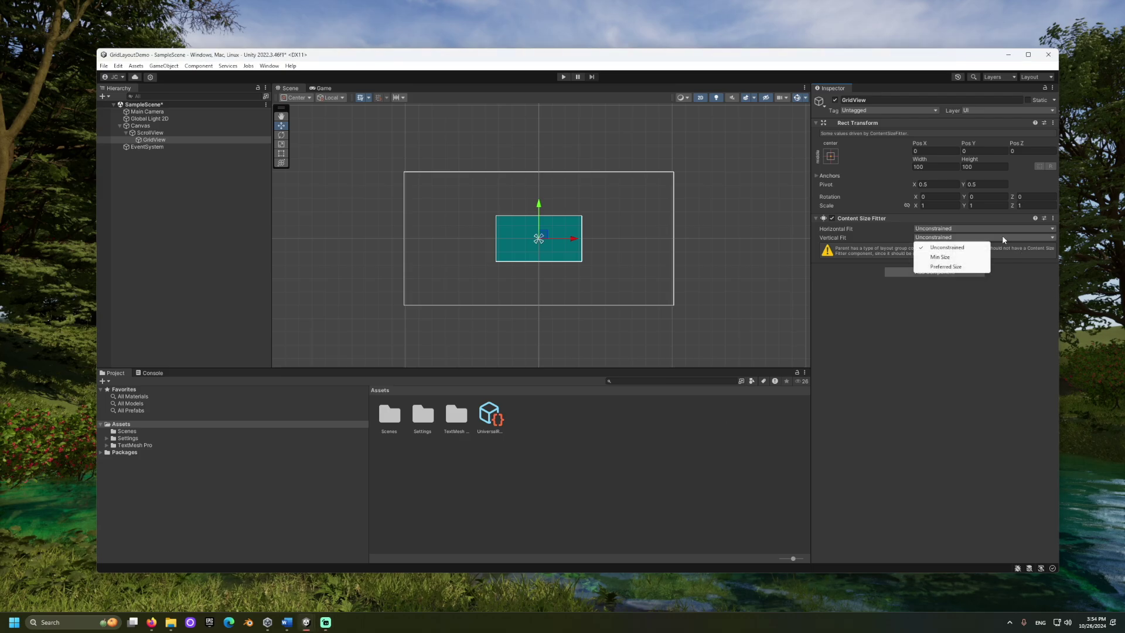
left_click(942, 257)
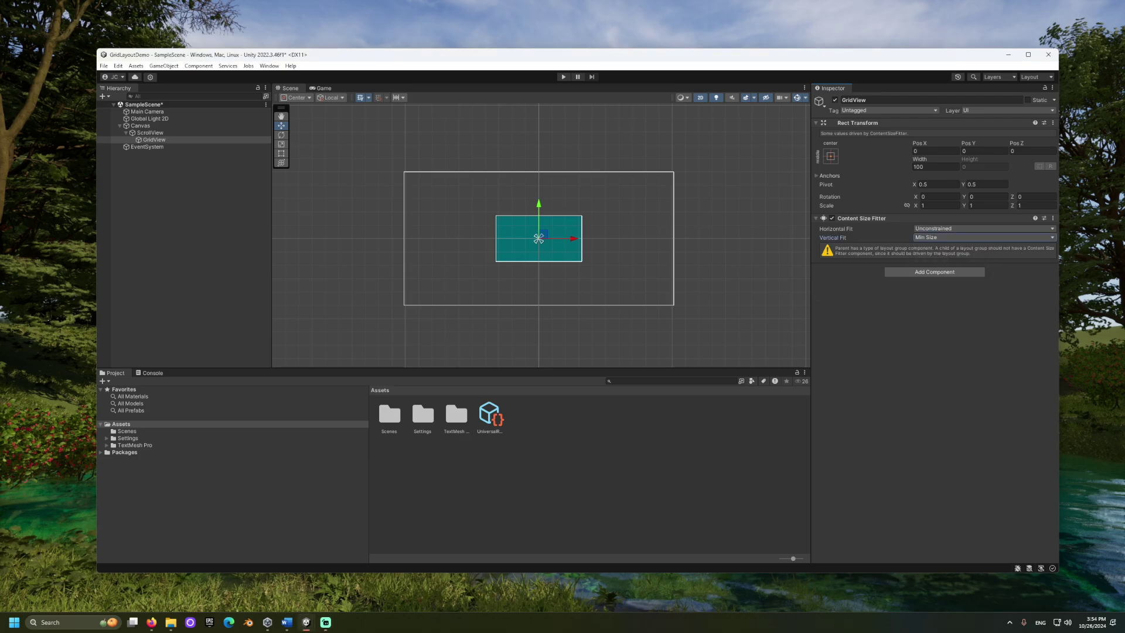
left_click(281, 153)
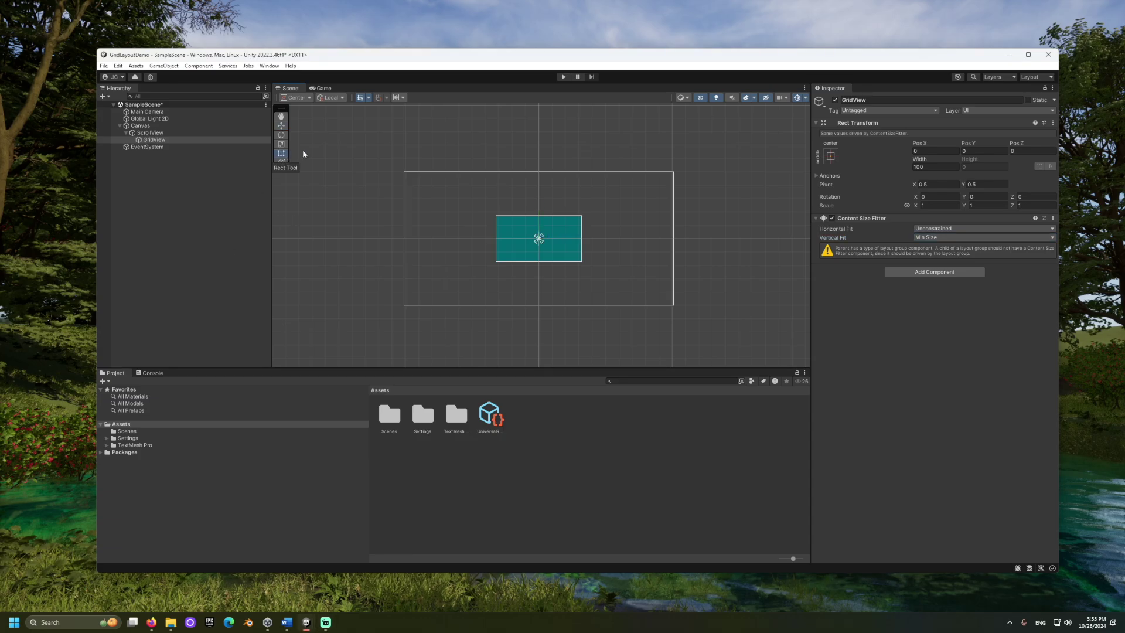
- Anchor GridView to the top, stretched horizontally, and set its Pivot Y to 1
left_click(830, 156)
left_click(925, 288)
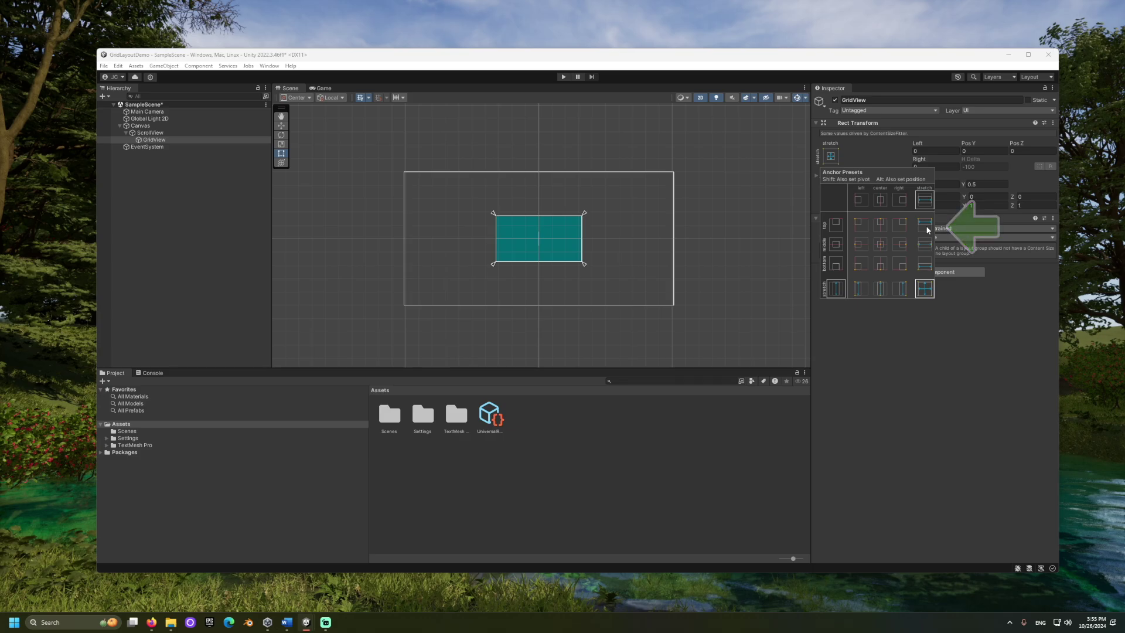
left_click(925, 227)
left_click(974, 313)
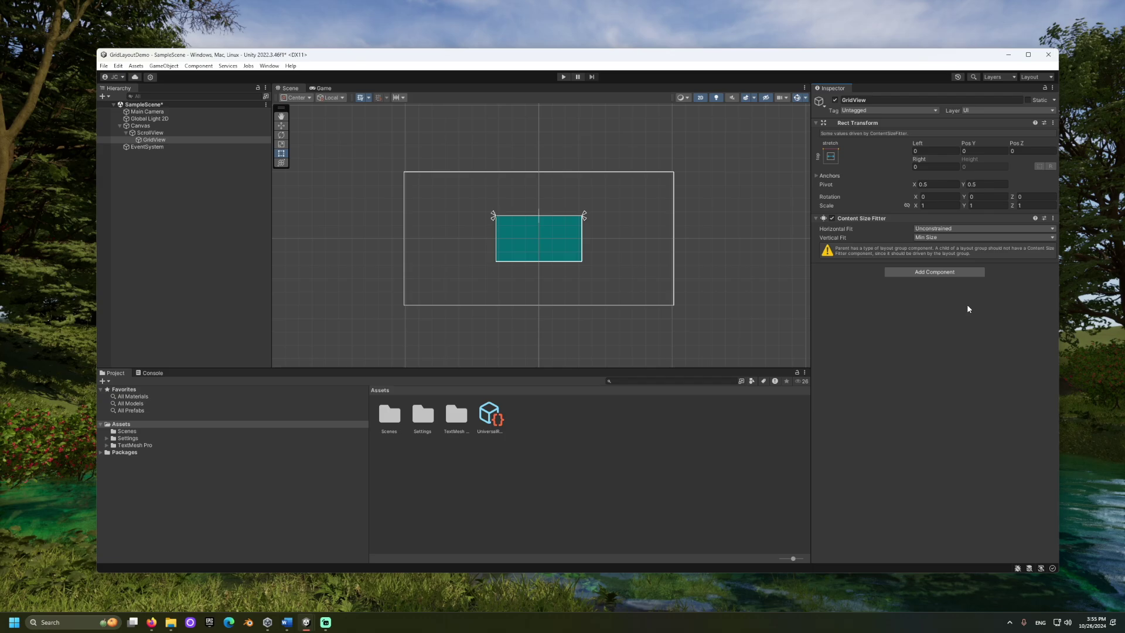
left_click(989, 183)
type("1")
- Add a Grid Layout Group to GridView and create a white UI Image inside it
left_click(976, 272)
type("grid layout")
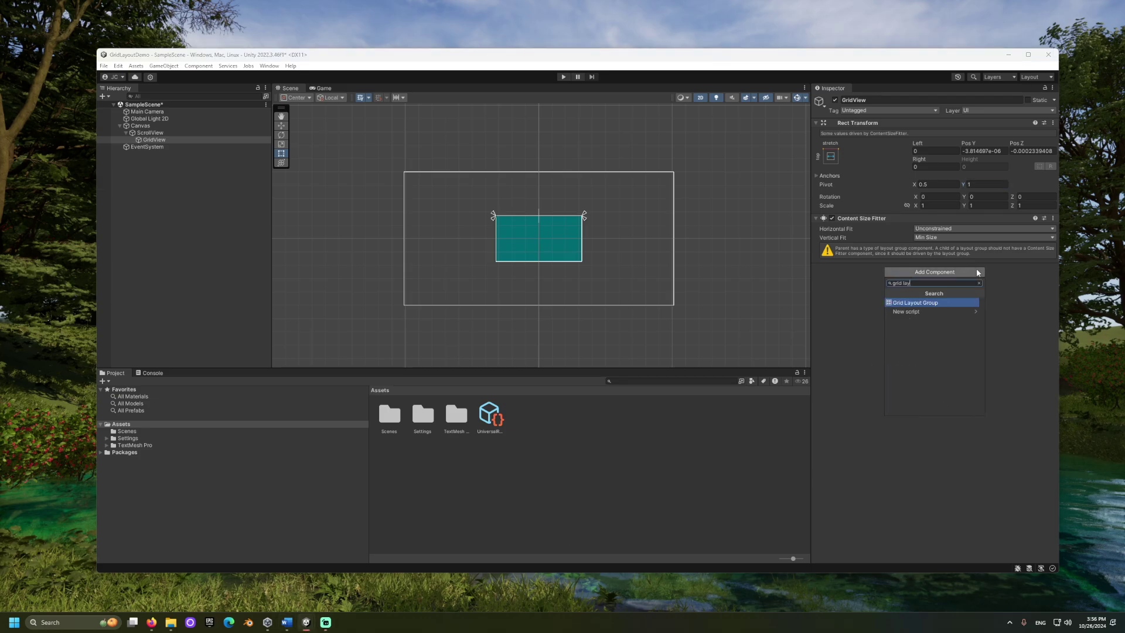
key("Return")
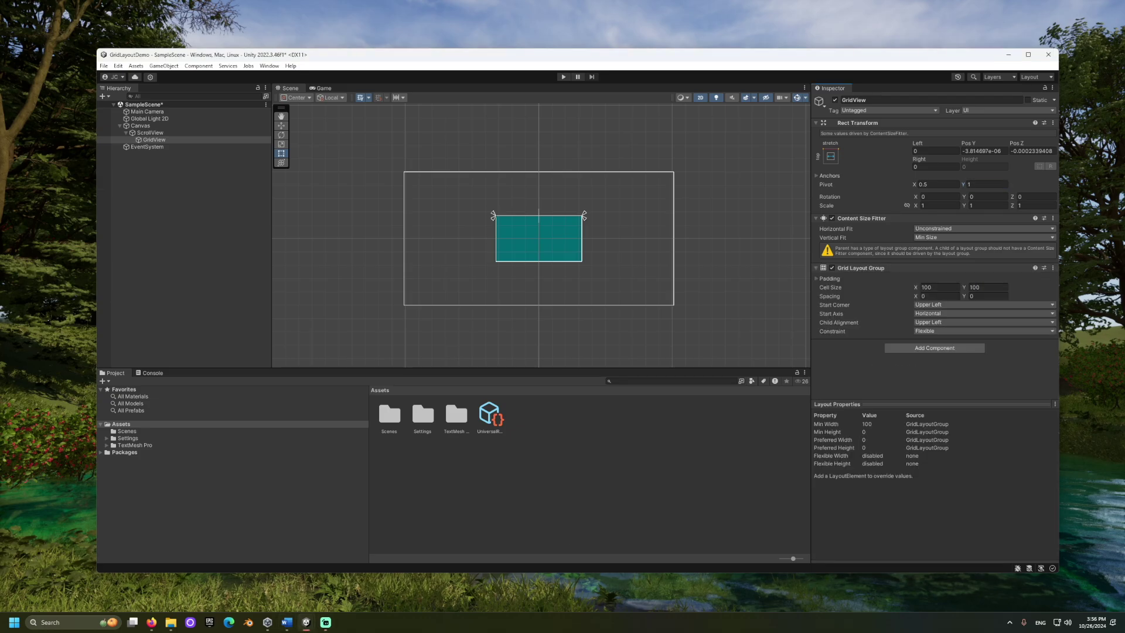
right_click(177, 140)
mouse_move(229, 351)
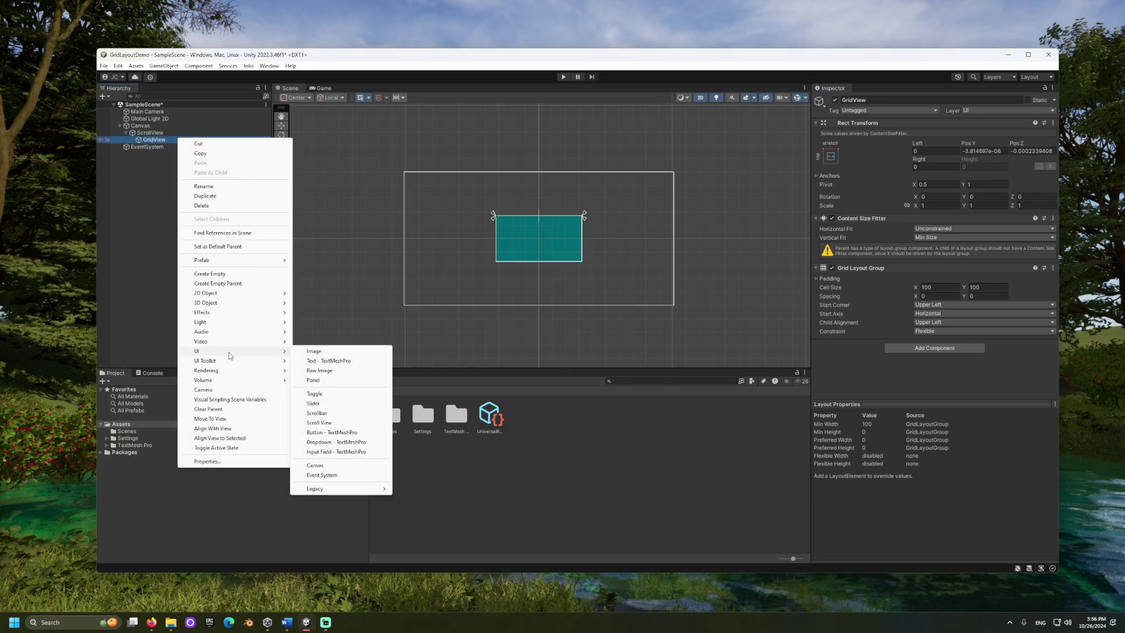
left_click(315, 351)
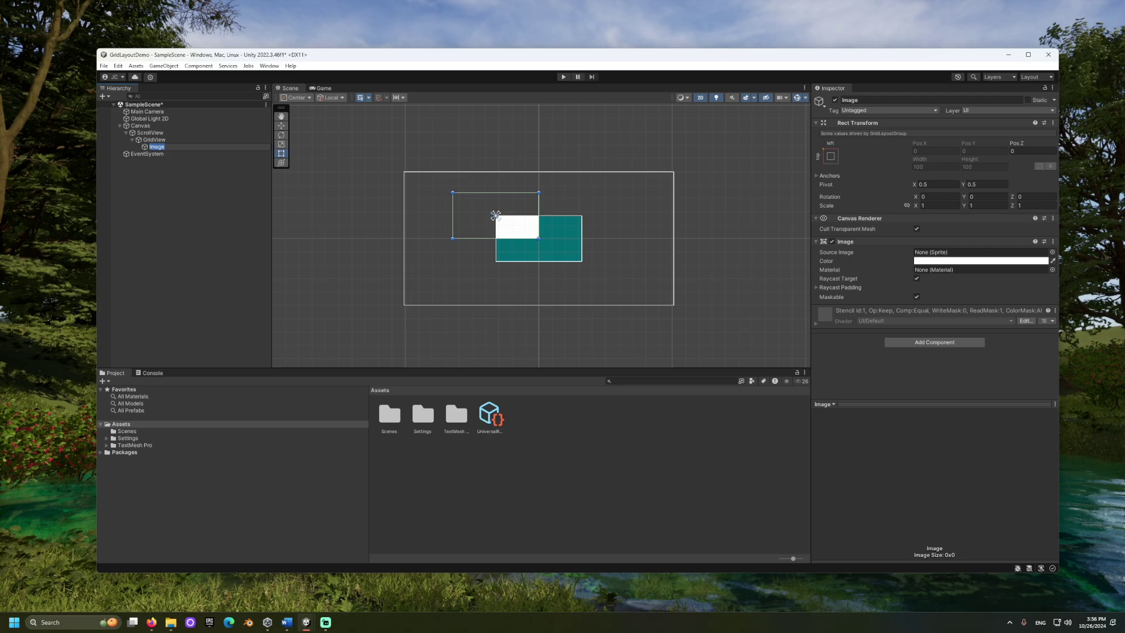
- Preview the scene in play mode, then duplicate the Image three times for four cells
left_click(565, 77)
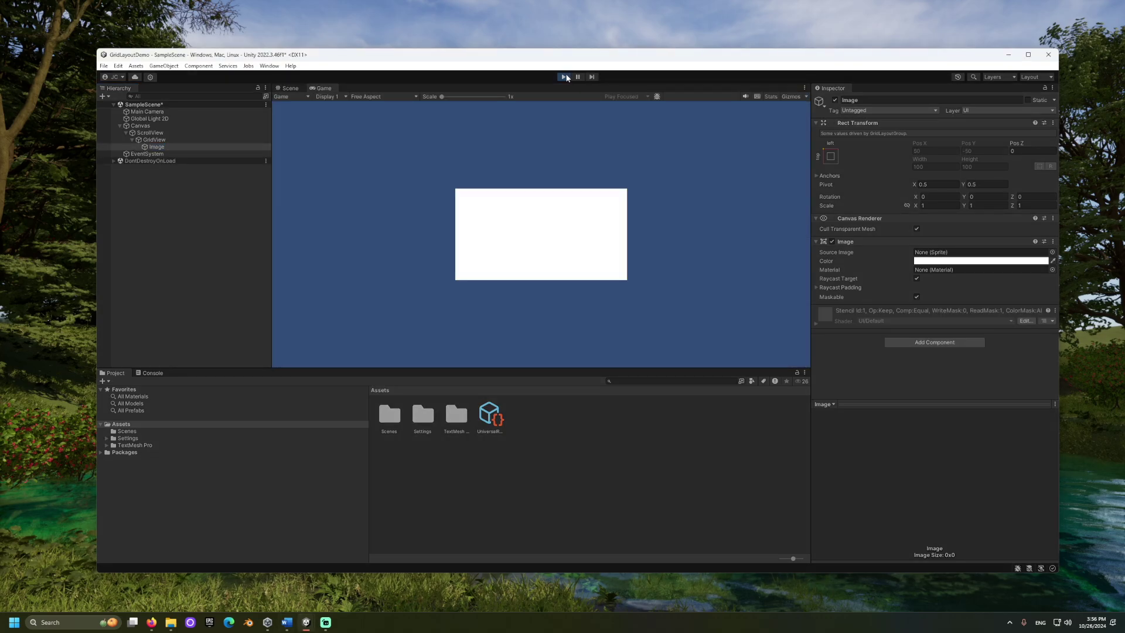
left_click(566, 76)
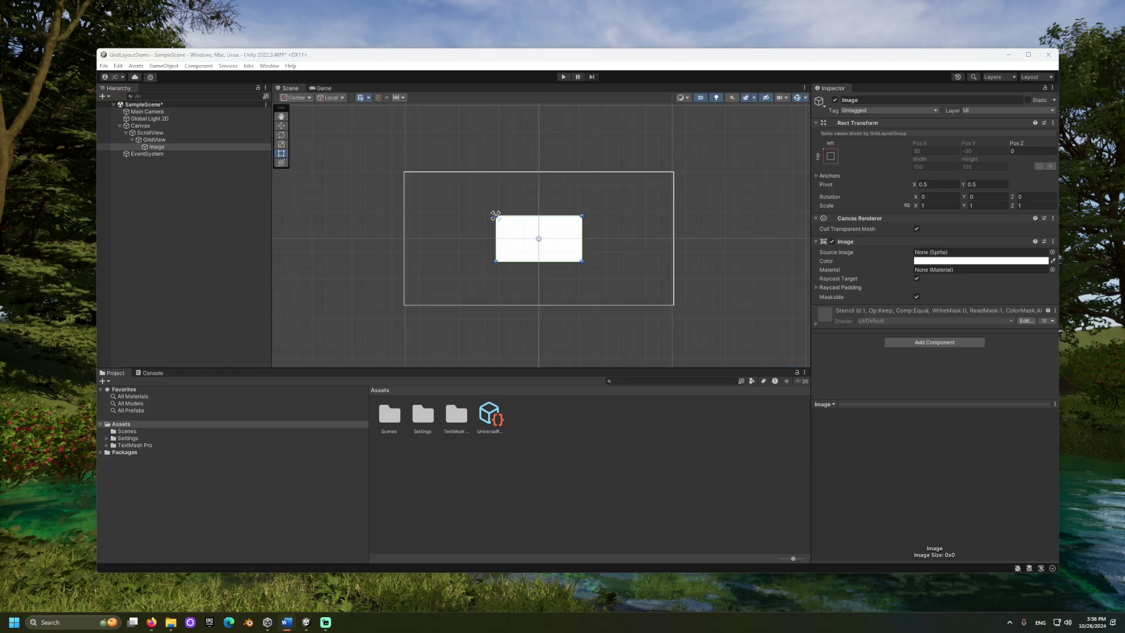
left_click(174, 147)
key("ctrl+d")
key("ctrl+d")
key("ctrl+d")
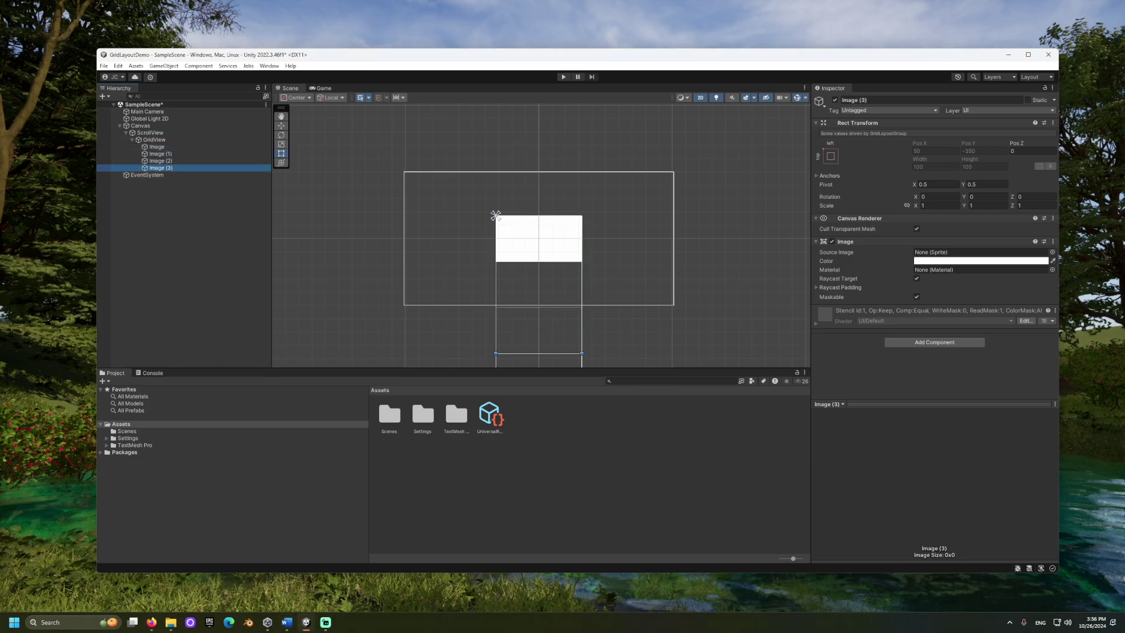
- Scrub GridView's Grid Layout Group cell width to 46.31 and spacing to 7.18 by 9.1
left_click(198, 140)
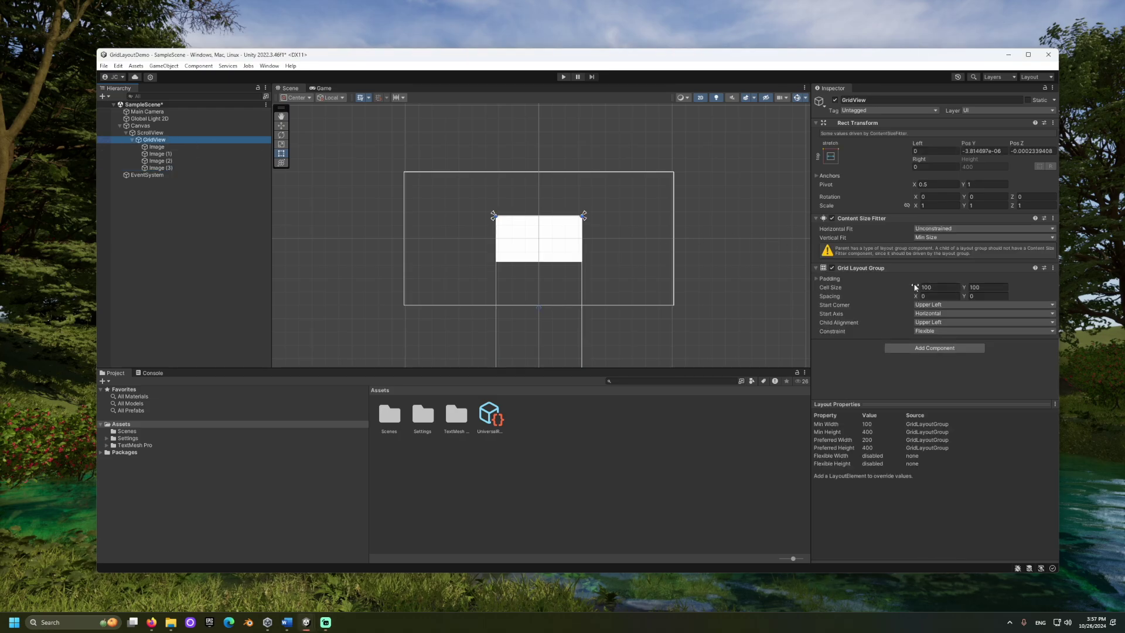
left_click(921, 296)
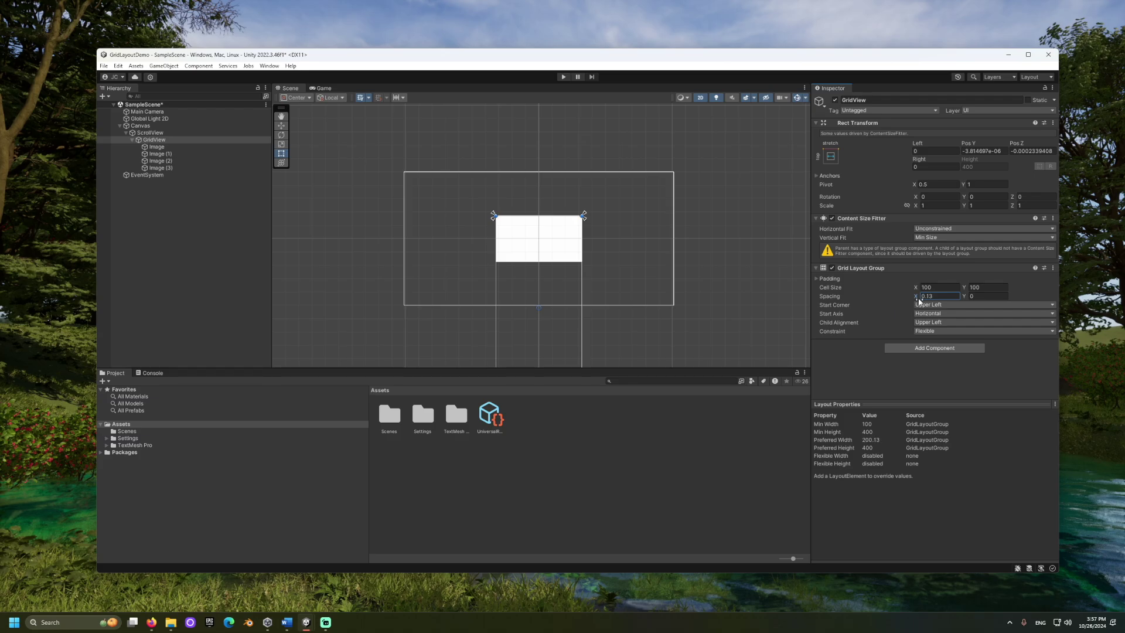
left_click_drag(912, 284, 182, 381)
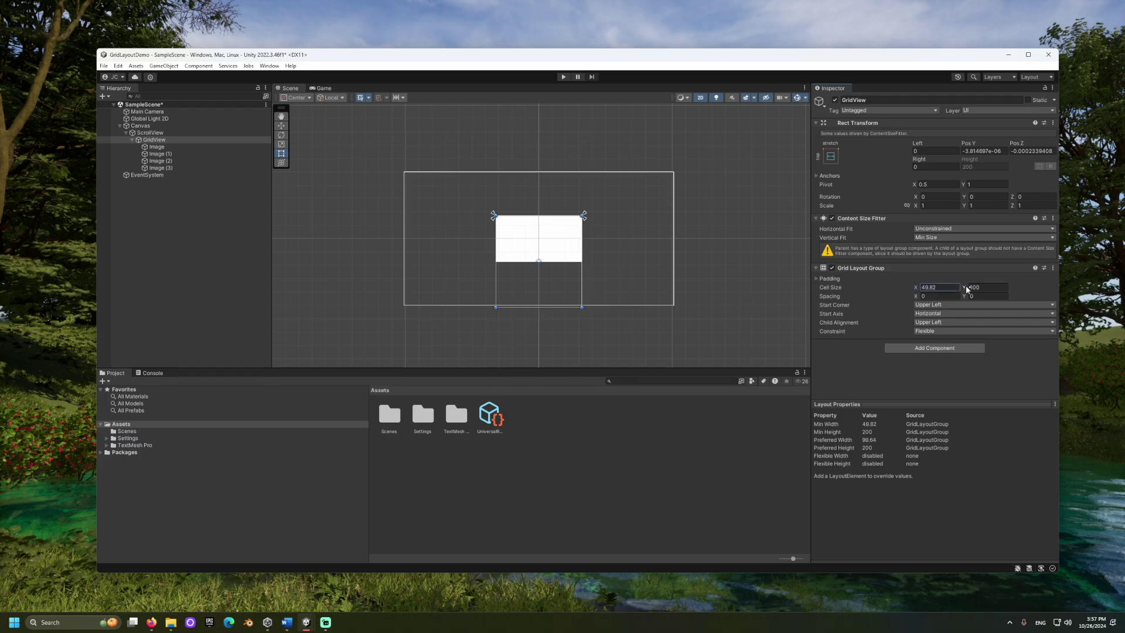
left_click_drag(966, 287, 1059, 299)
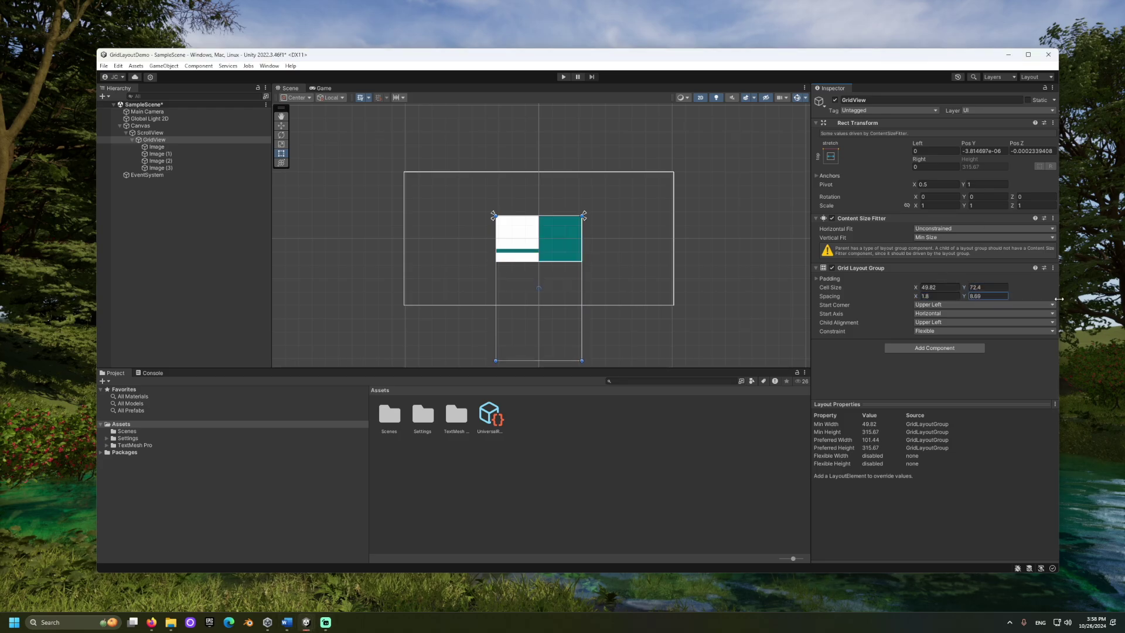
mouse_move(918, 287)
left_mouse_down()
mouse_move(811, 293)
mouse_move(925, 296)
left_mouse_up()
- Set the cell height to 25, then duplicate the Images up to Image (7)
scroll(701, 316, "up", 5)
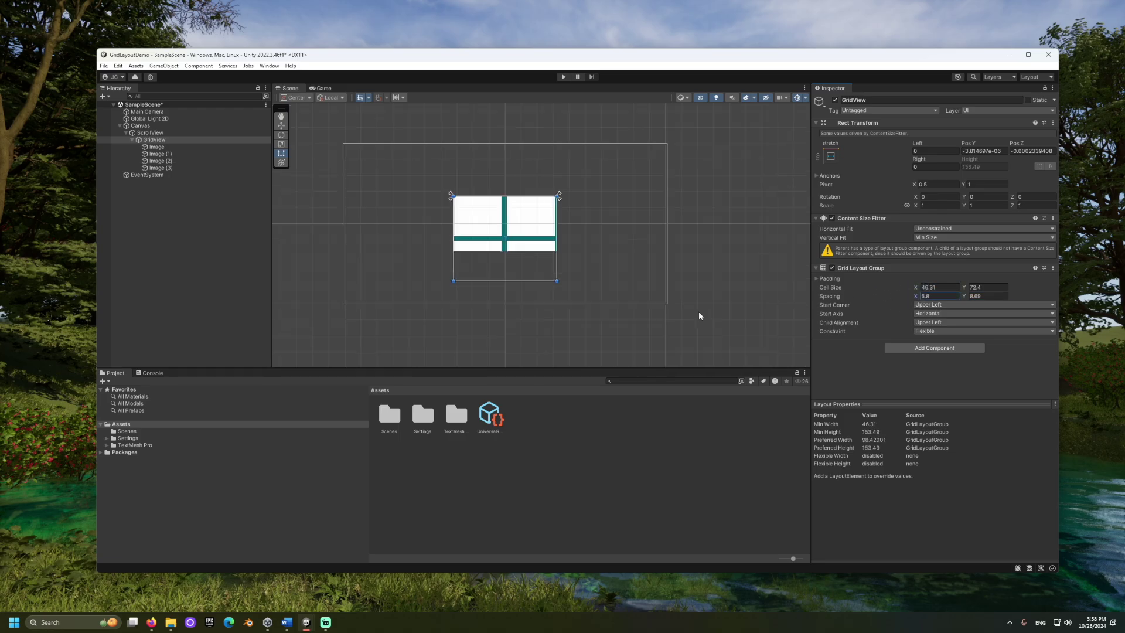
double_click(988, 287)
type("25")
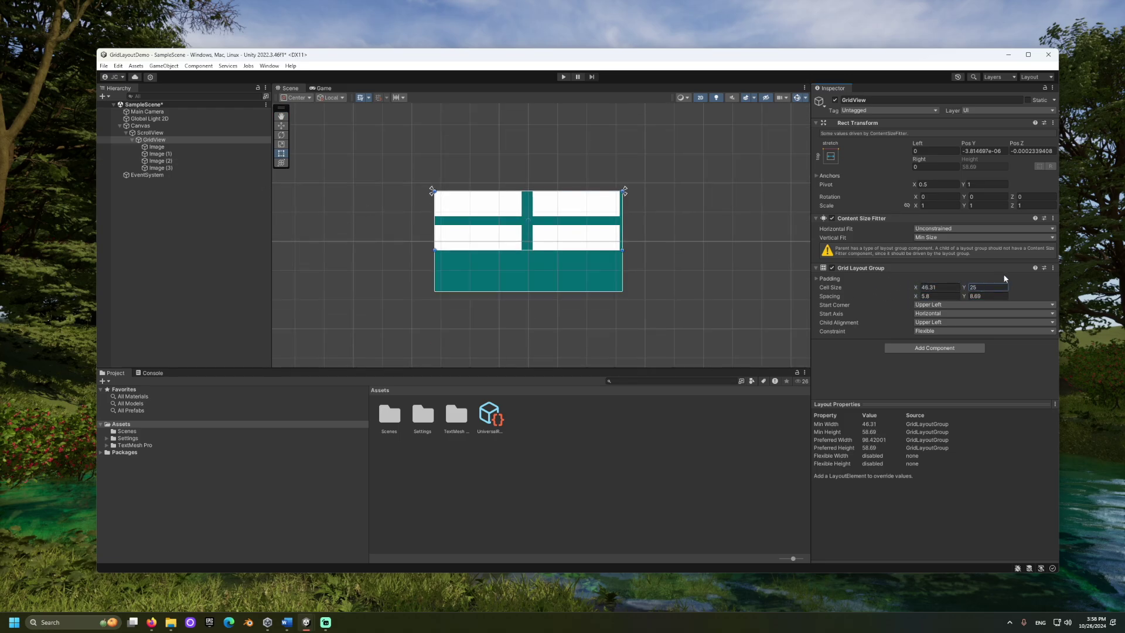
key("Return")
left_click(125, 244)
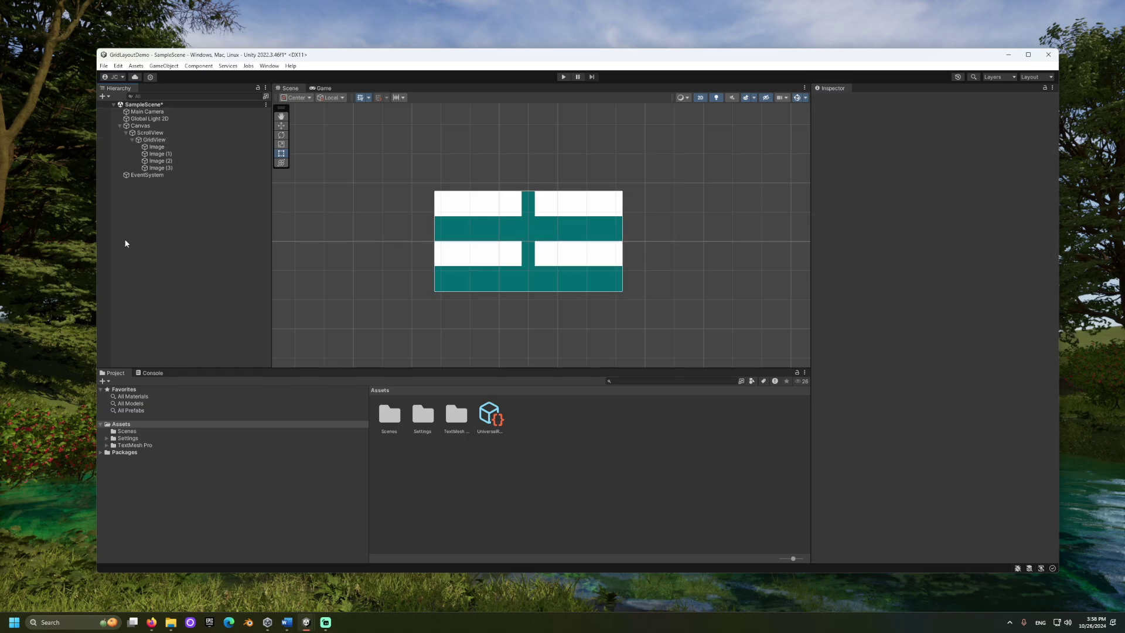
left_click(179, 140)
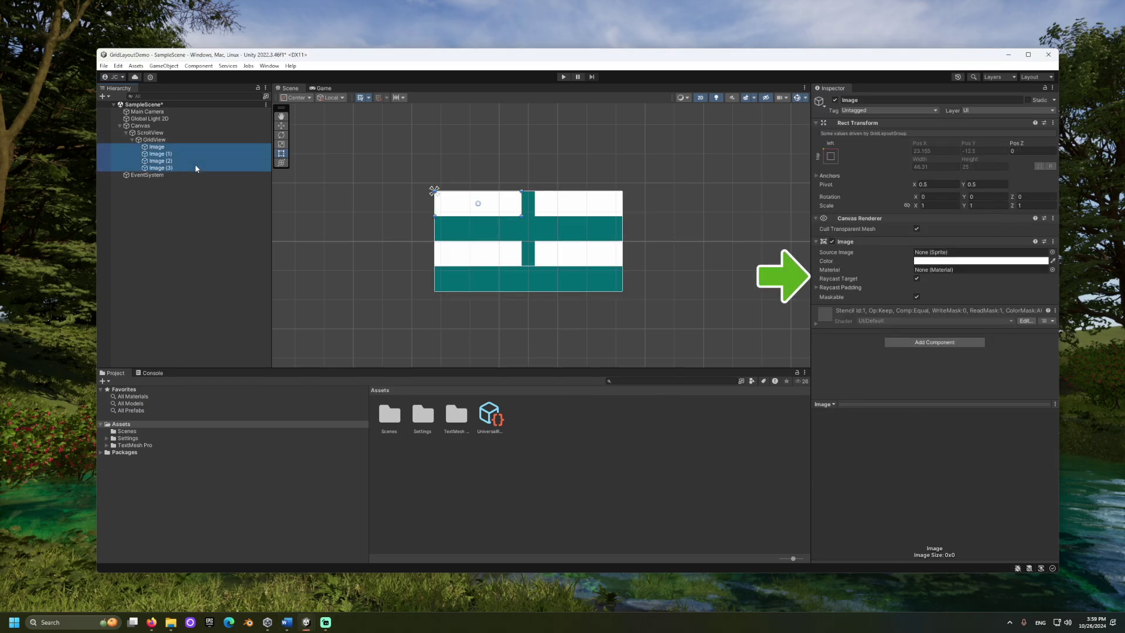
key("ctrl+d")
left_click(179, 140)
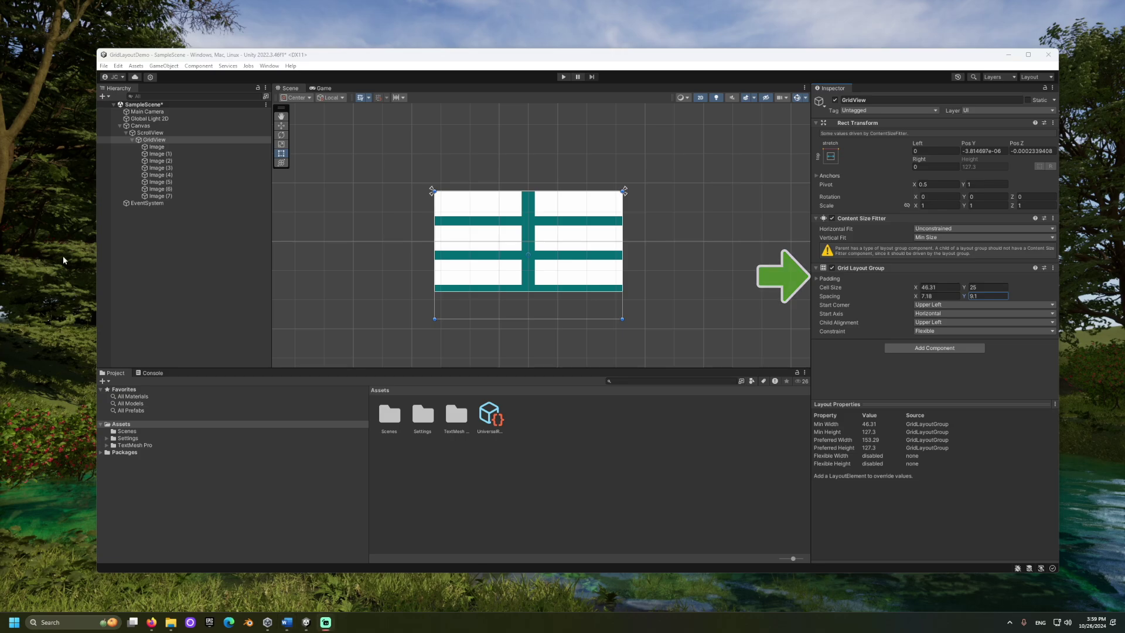
- Drag GridView into the Content field of ScrollView's Scroll Rect component
left_click(185, 133)
left_click_drag(185, 133, 1007, 225)
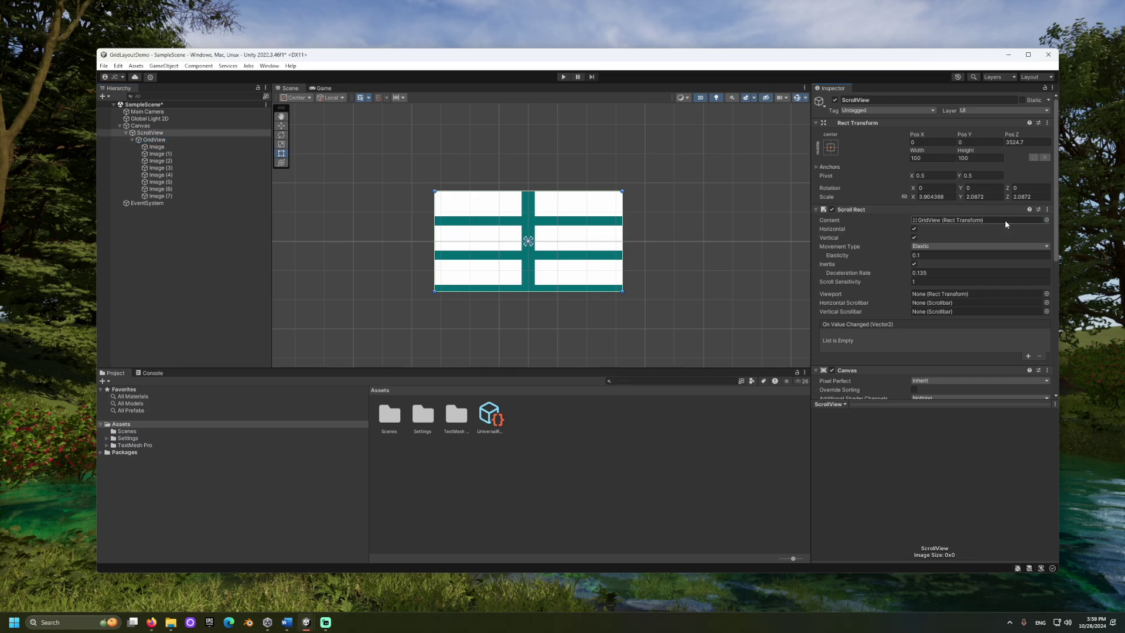
left_click(287, 622)
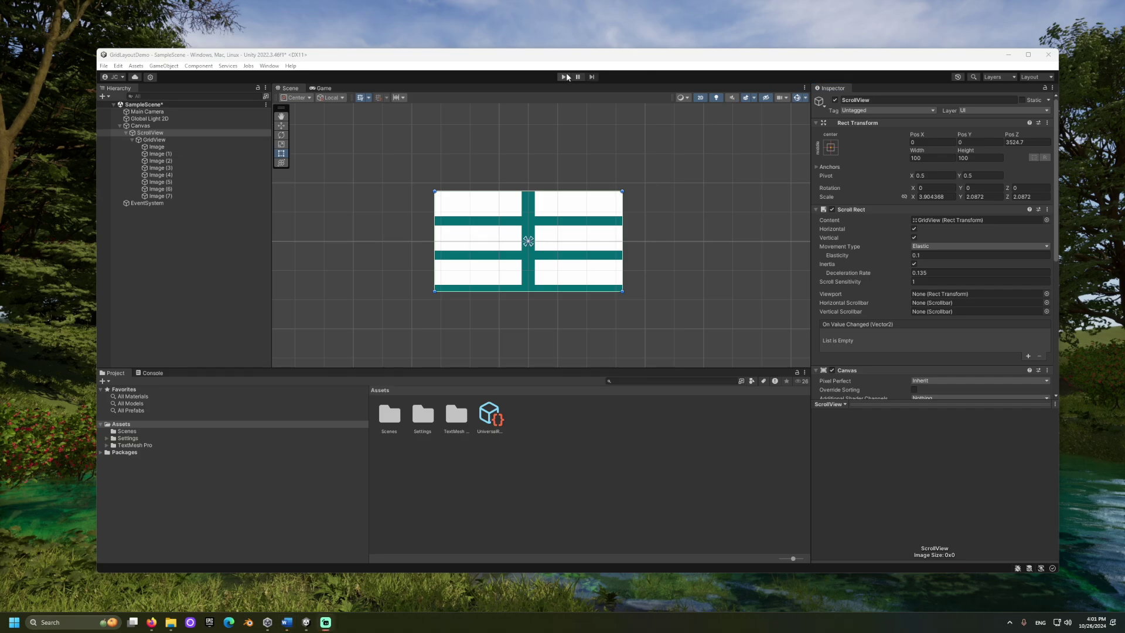
- Enter play mode and drag in the Game view to scroll the white-cell grid
left_click(564, 77)
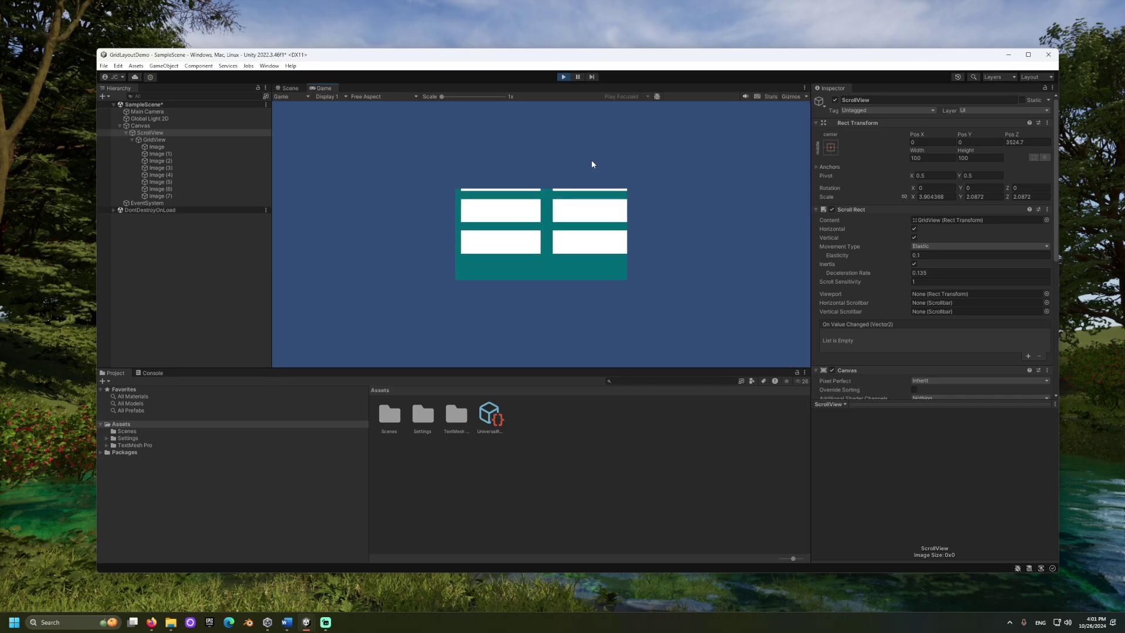
left_click_drag(592, 164, 551, 203)
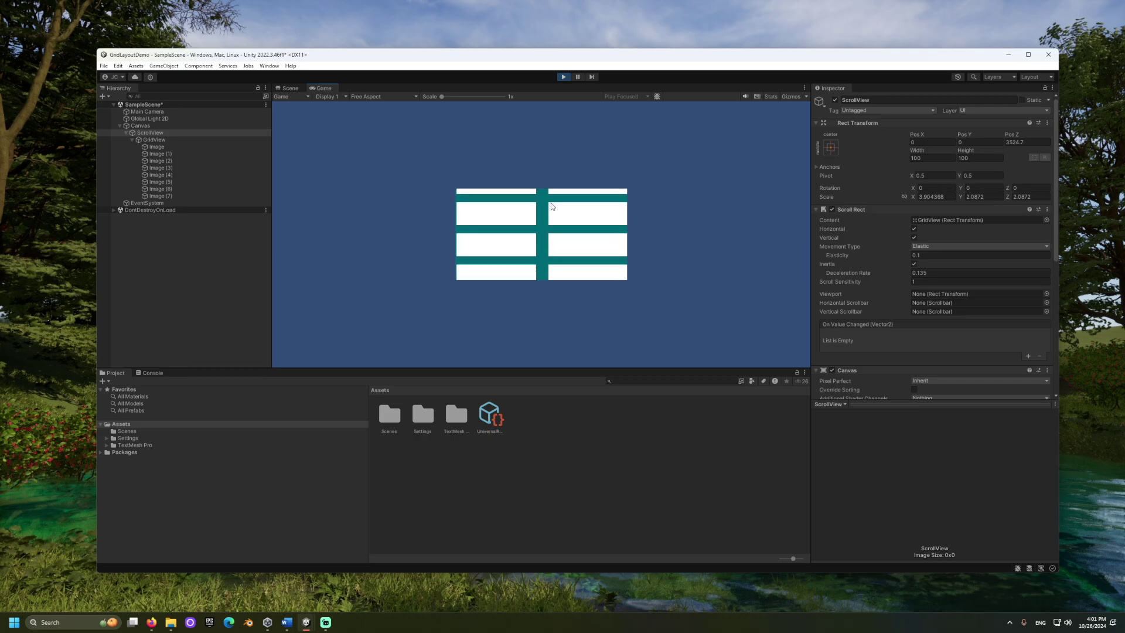